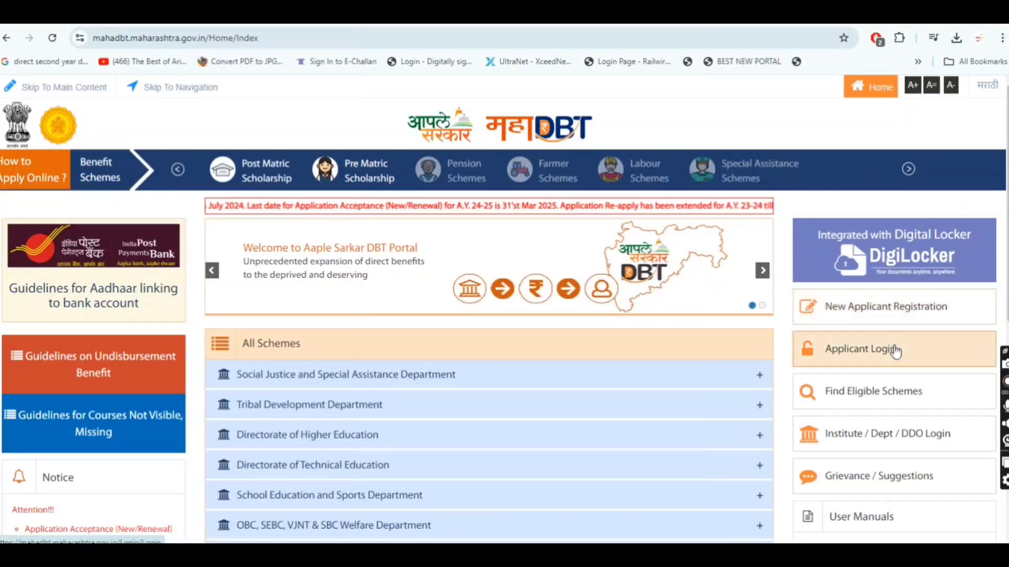
Open the new applicant registration form and fill in the applicant's name and a numeric username
left_click(894, 310)
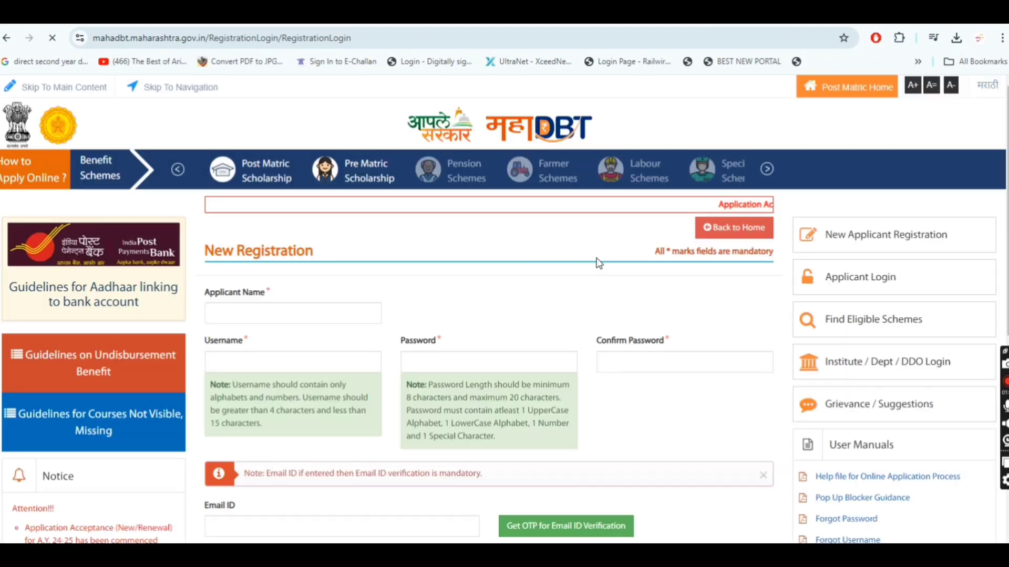
scroll(473, 257, "down", 1)
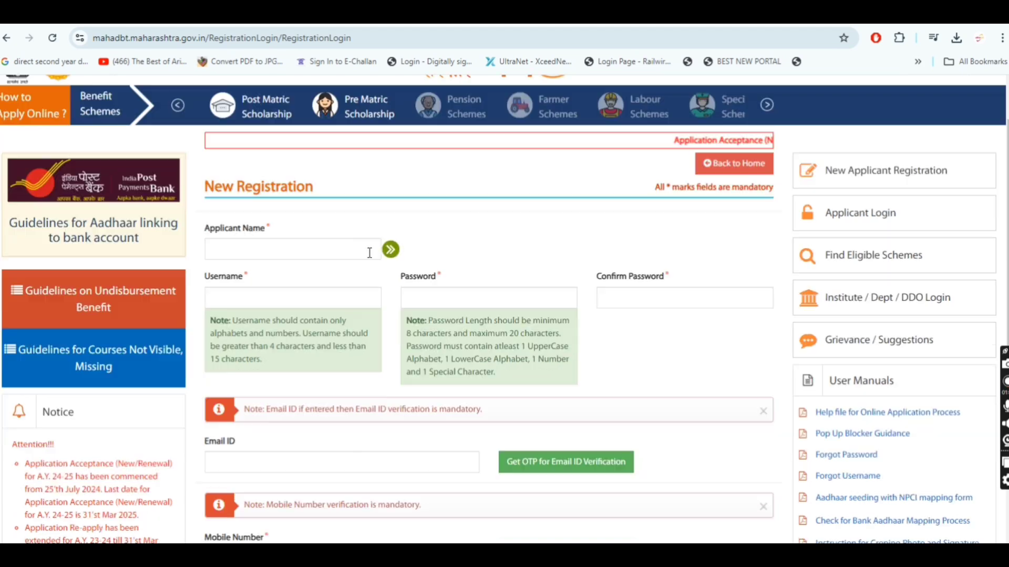
left_click(314, 250)
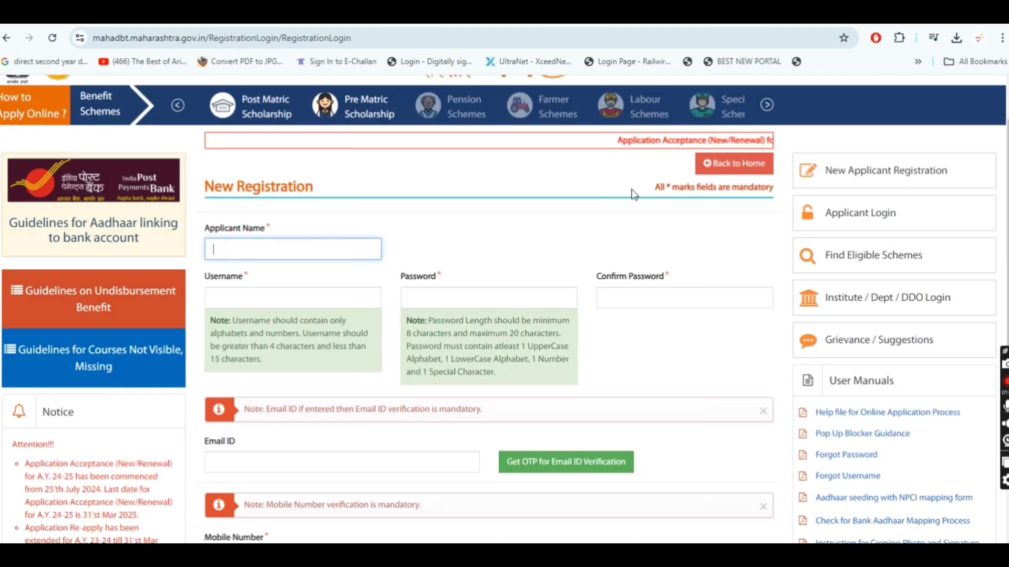
type("XY Z")
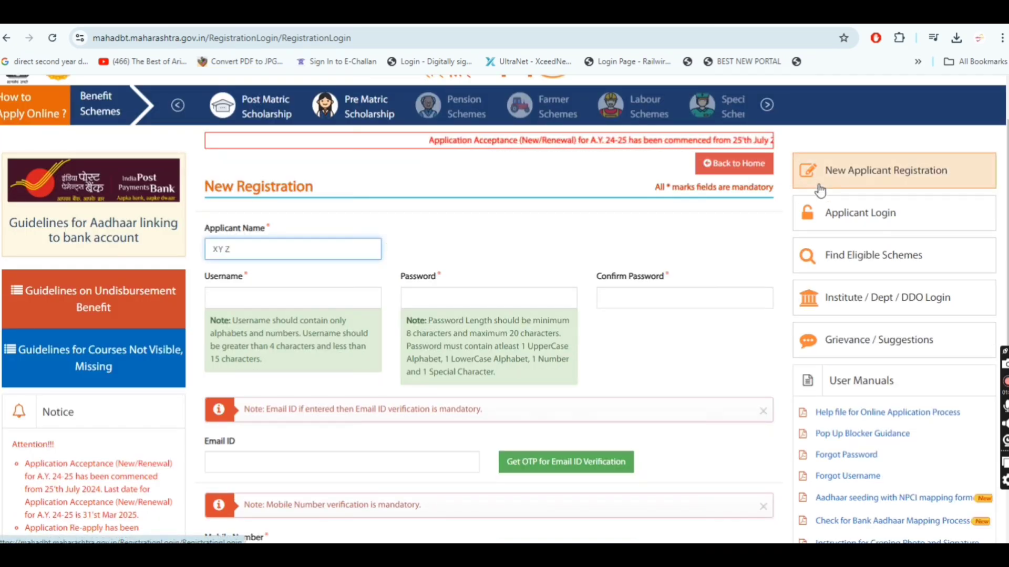
key("Tab")
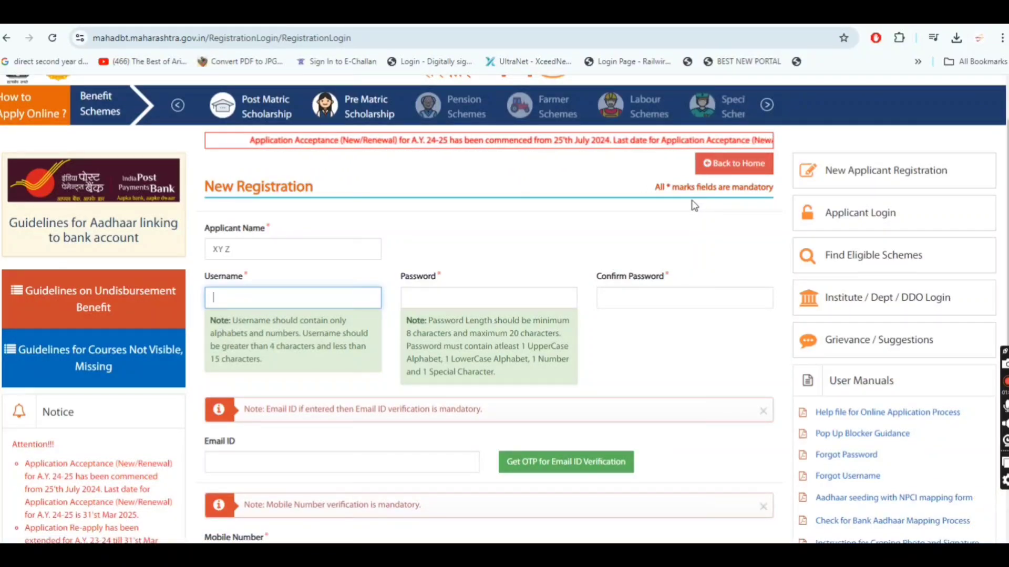
type("1234")
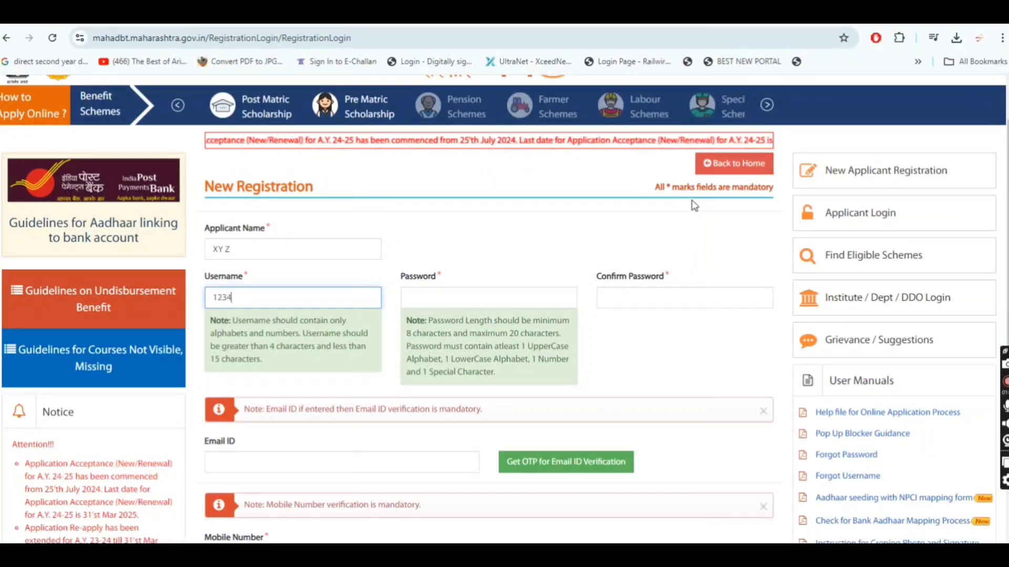
type("56965")
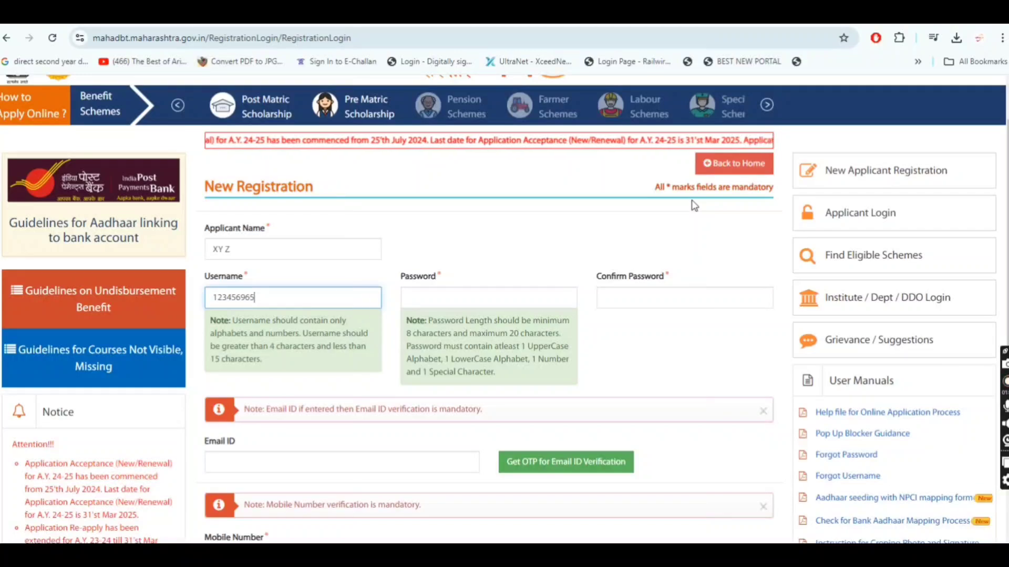
type("55222")
Enter the account password in the registration form and repeat it in the confirmation field
key("Tab")
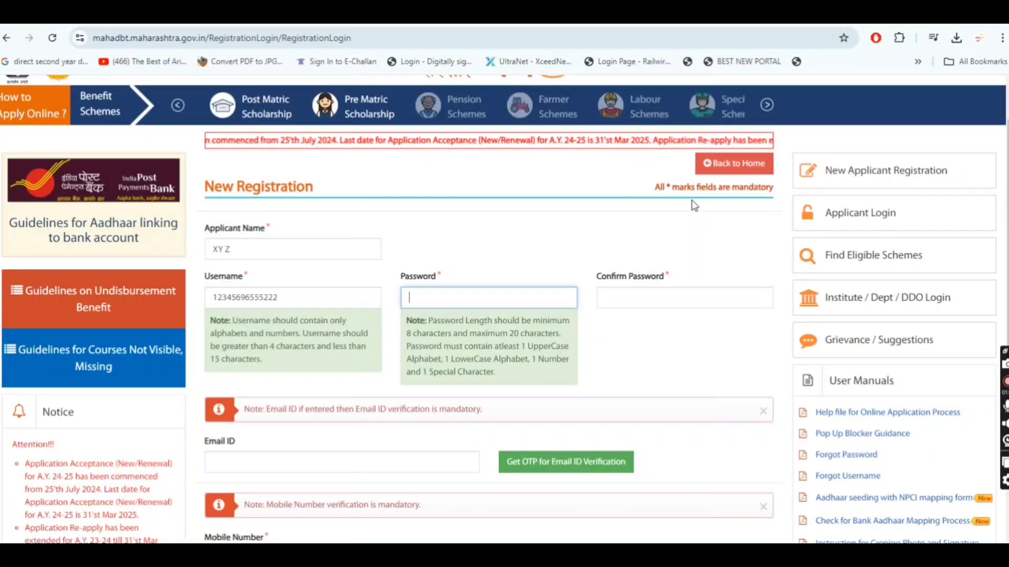
type("•••••")
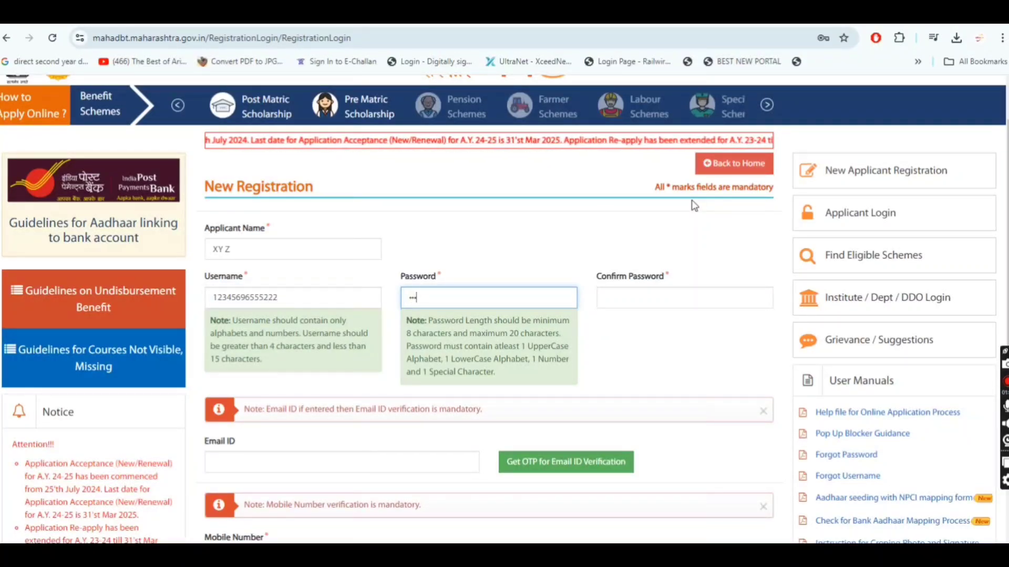
type("••••")
key("Tab")
type("•")
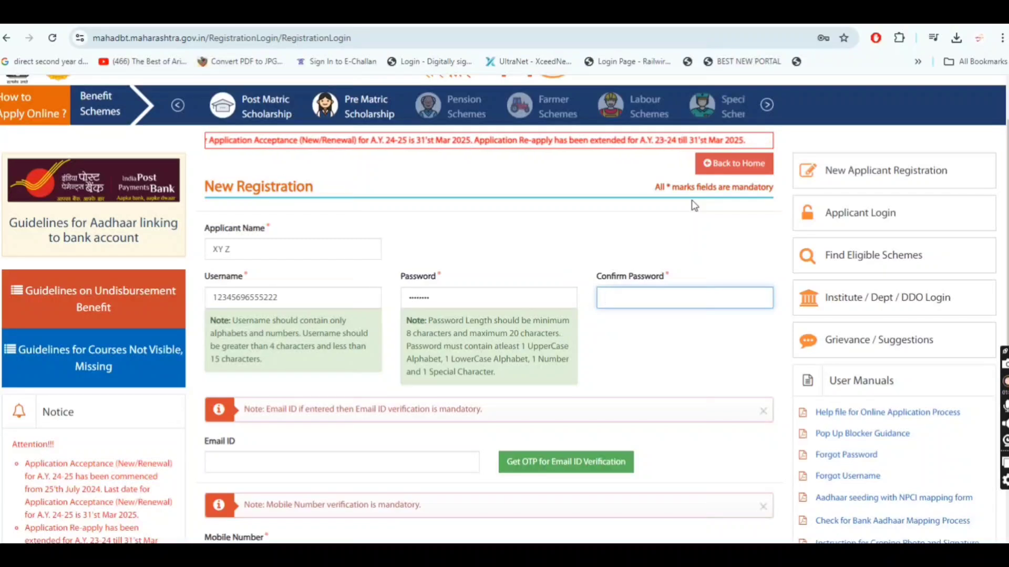
type("••••••••")
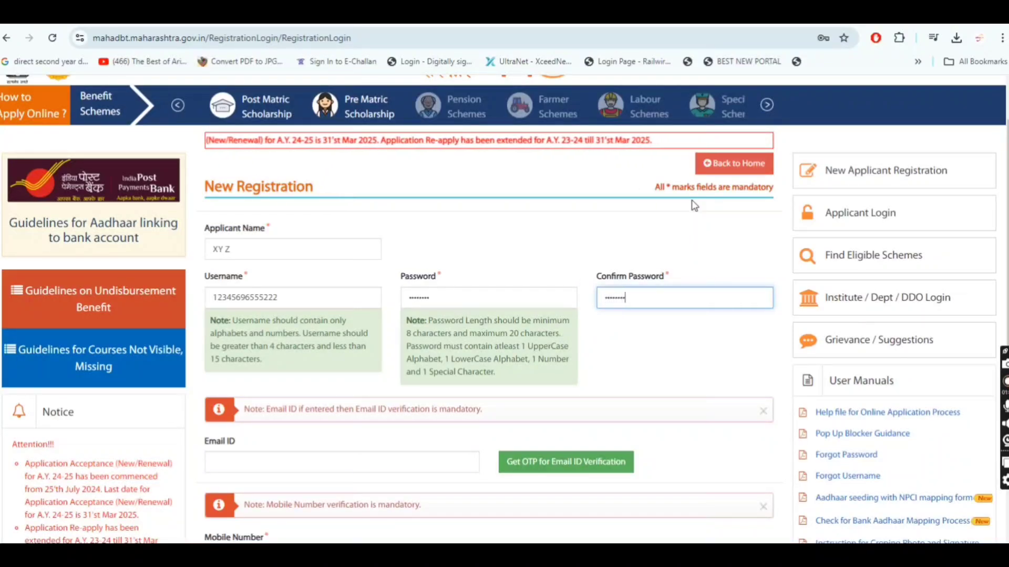
Fill in the captcha text of the registration form, leaving the email ID and mobile number fields blank
scroll(284, 497, "down", 2)
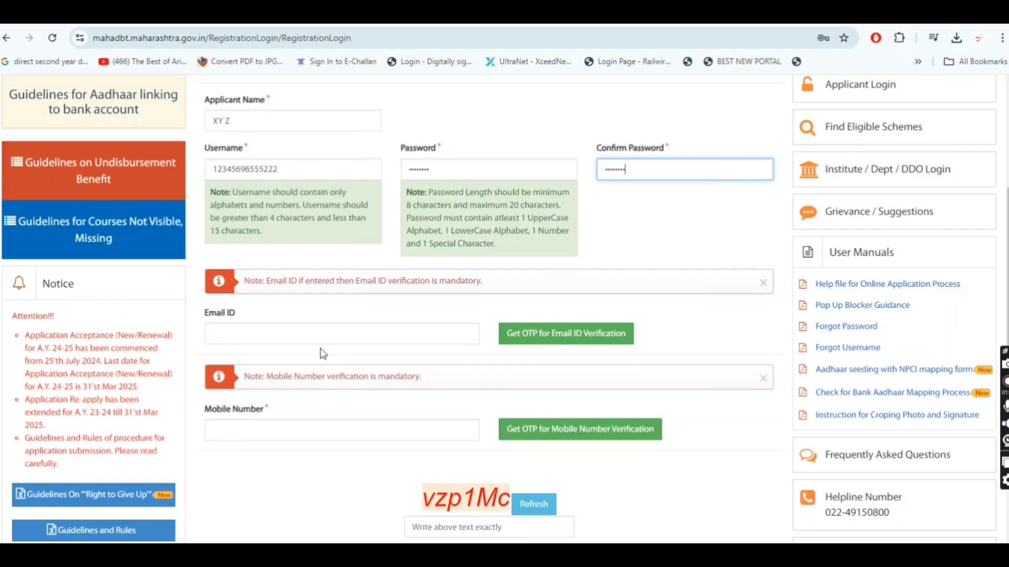
left_click(221, 472)
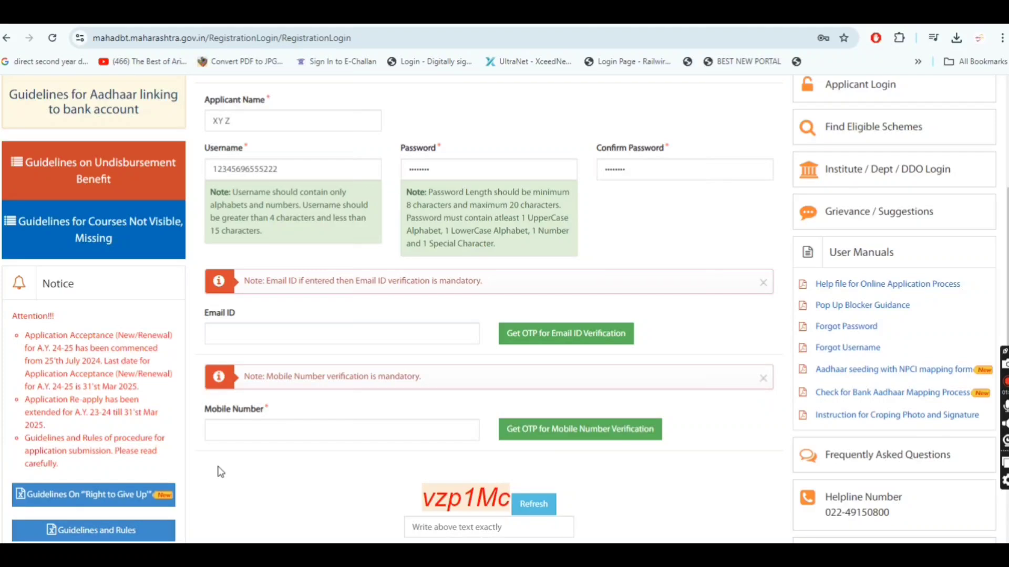
scroll(221, 471, "down", 1)
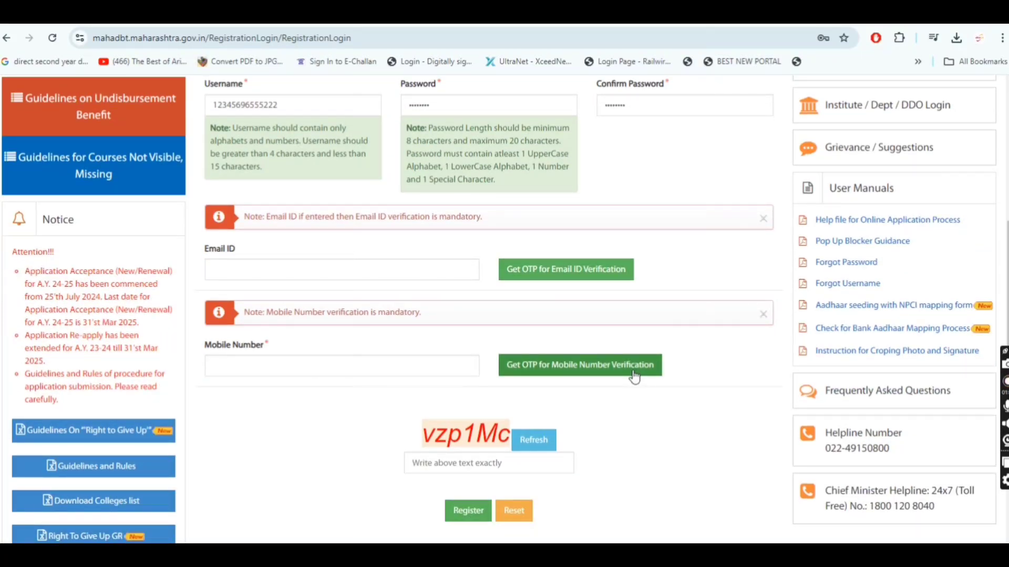
left_click(437, 456)
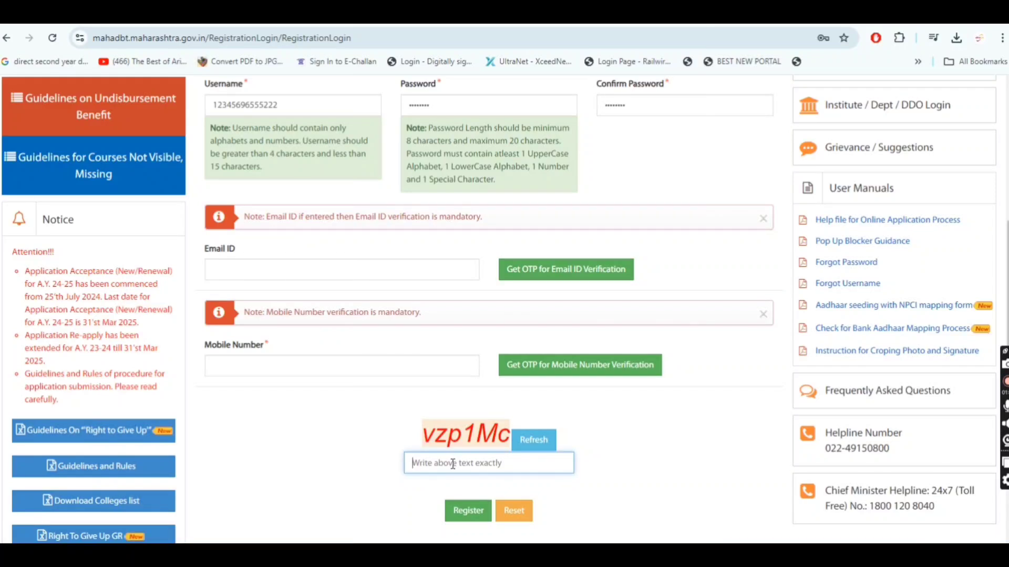
type("vz")
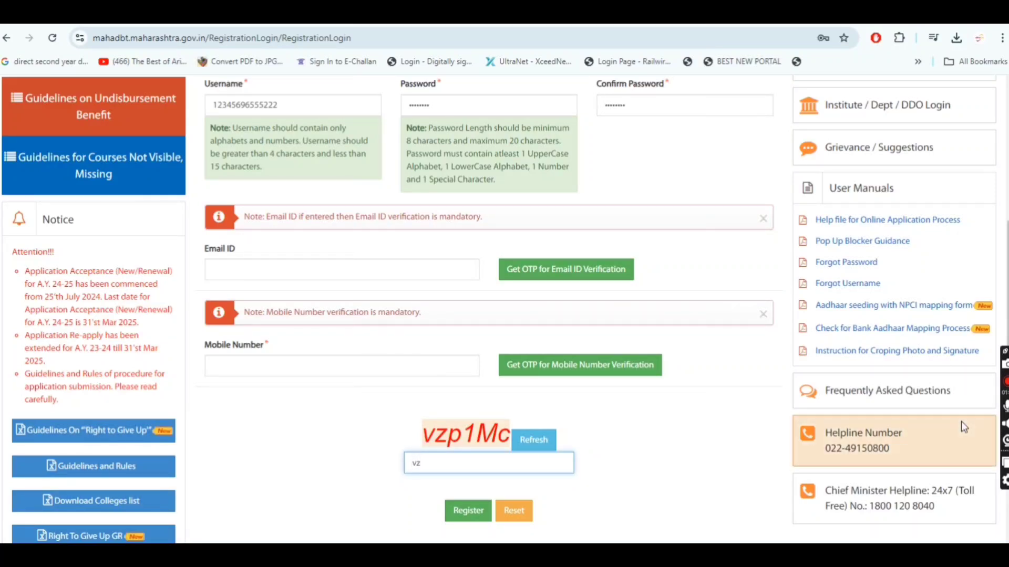
type("p1Mc")
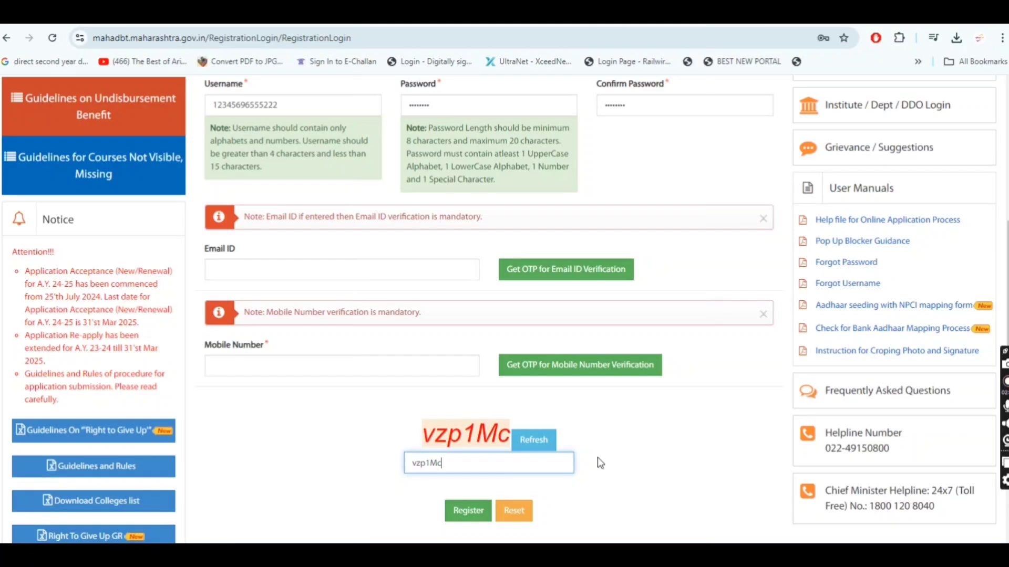
Open the applicant login page and go through its username, password and security text fields
scroll(598, 457, "up", 1)
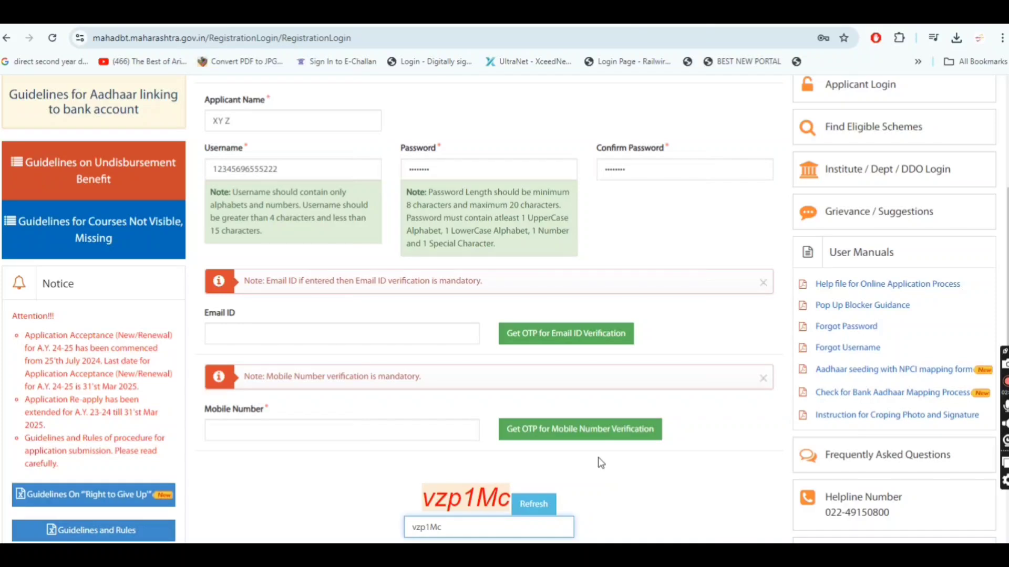
scroll(598, 457, "up", 2)
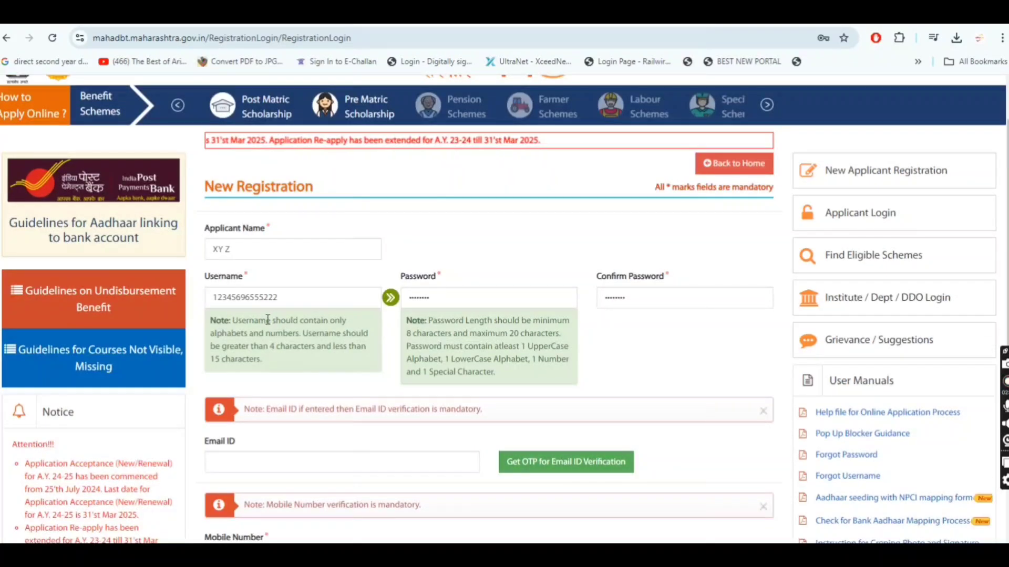
left_click(862, 221)
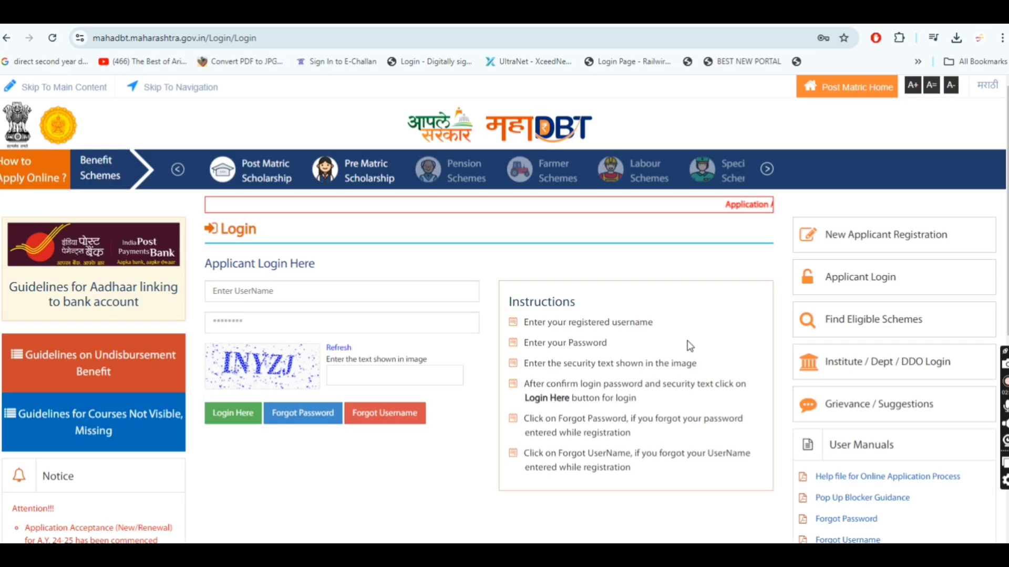
left_click(303, 297)
left_click(247, 318)
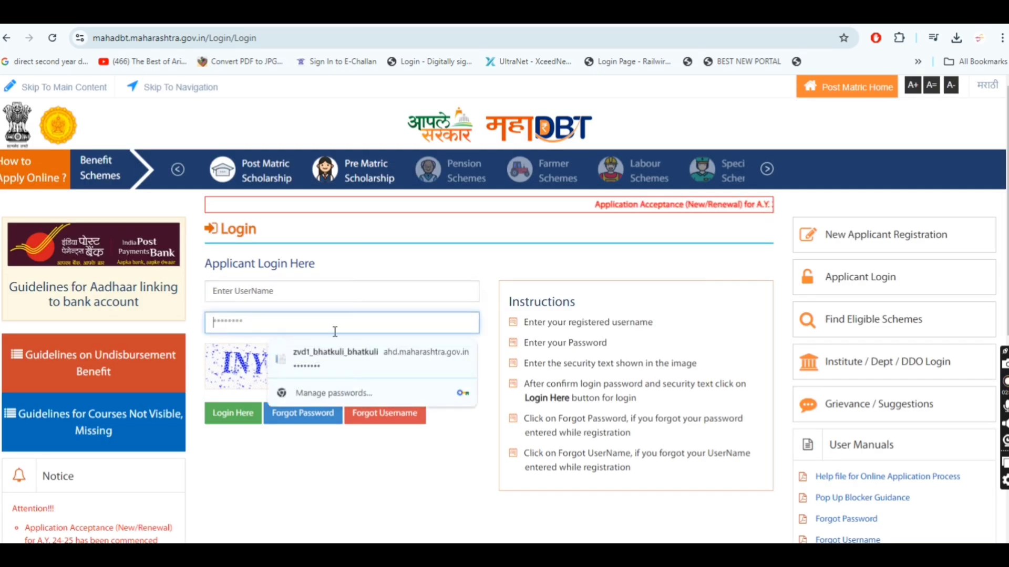
left_click(486, 332)
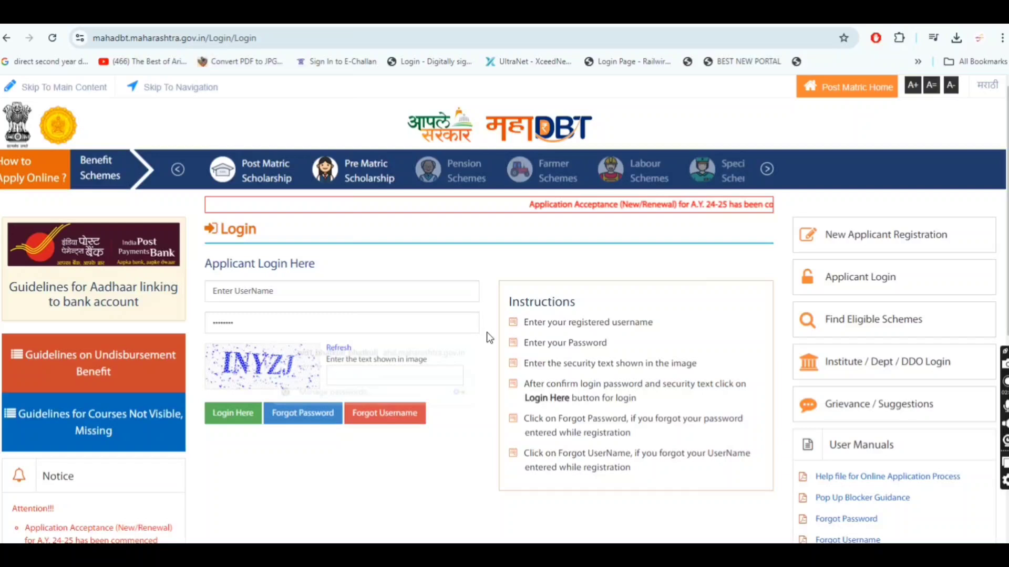
left_click(365, 378)
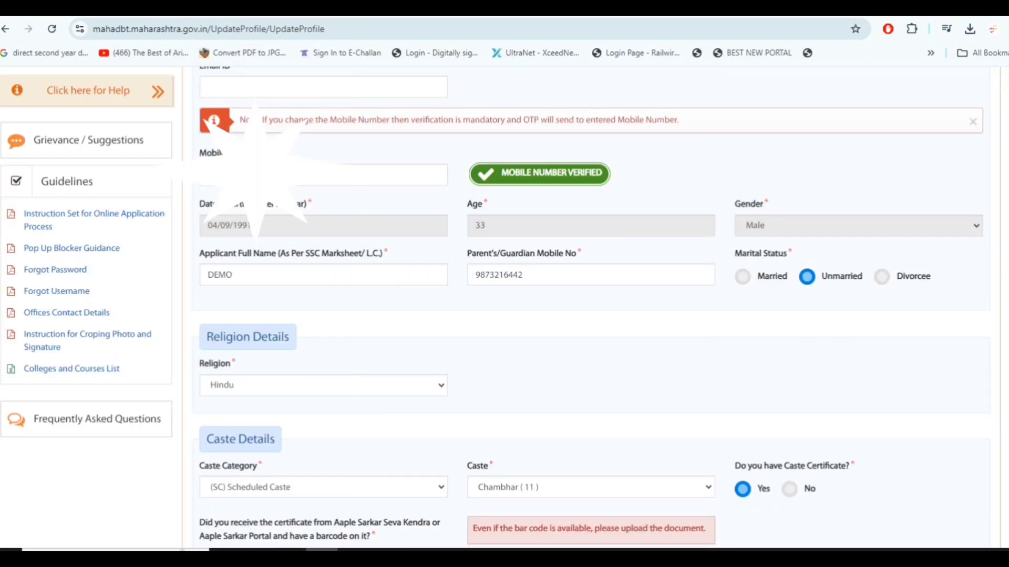
Review the email, mobile, personal and religion fields of the applicant's profile form
scroll(781, 151, "up", 1)
left_click(374, 111)
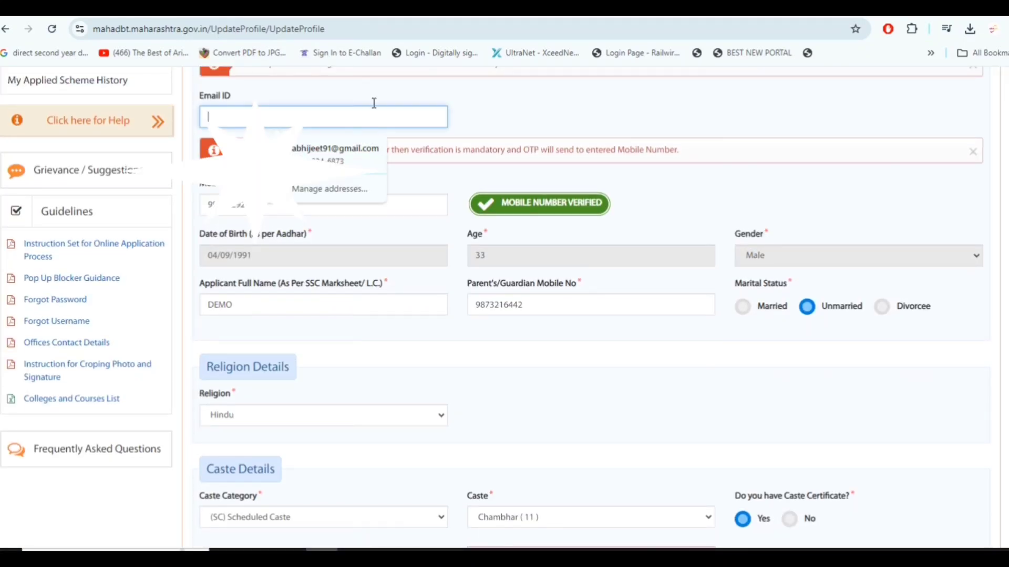
left_click(510, 107)
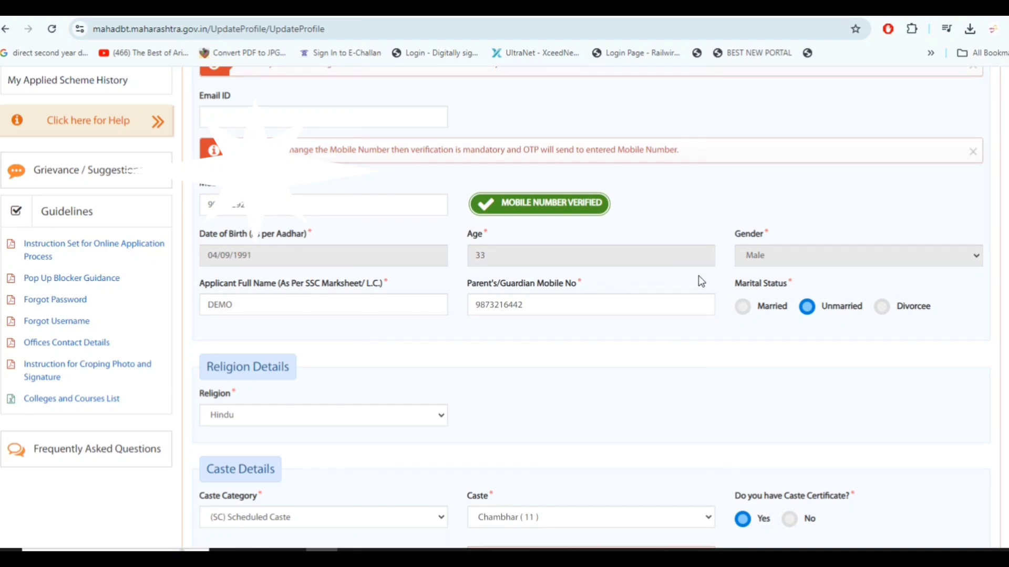
scroll(290, 328, "down", 4)
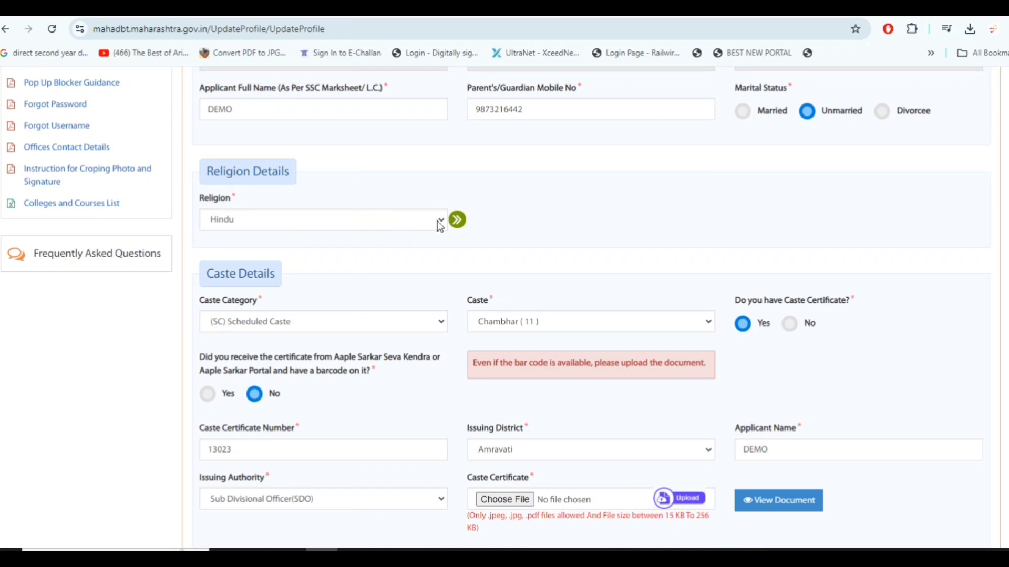
scroll(383, 223, "down", 2)
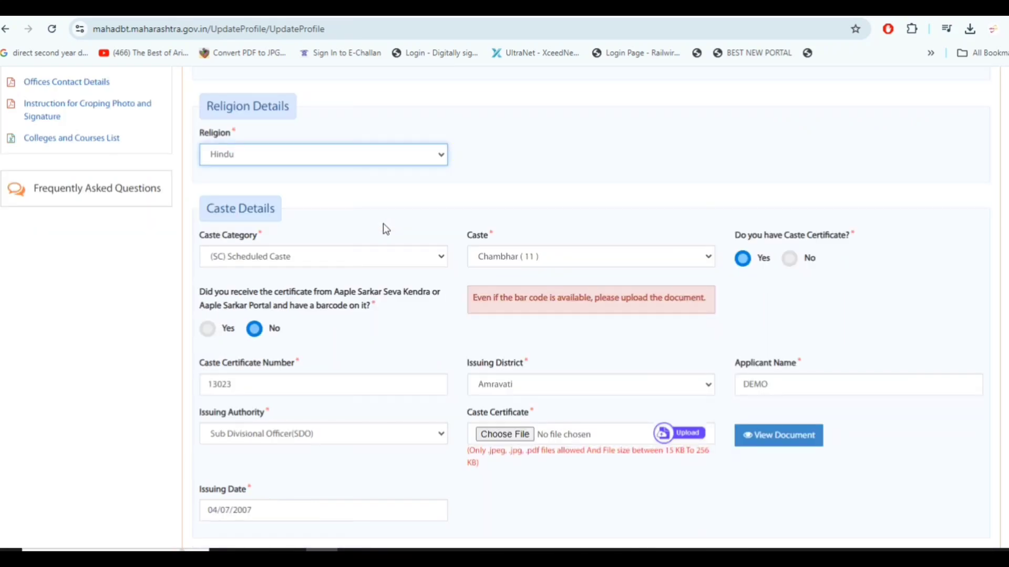
Examine the caste category and caste options and the caste certificate number field in the Caste Details section
left_click(272, 203)
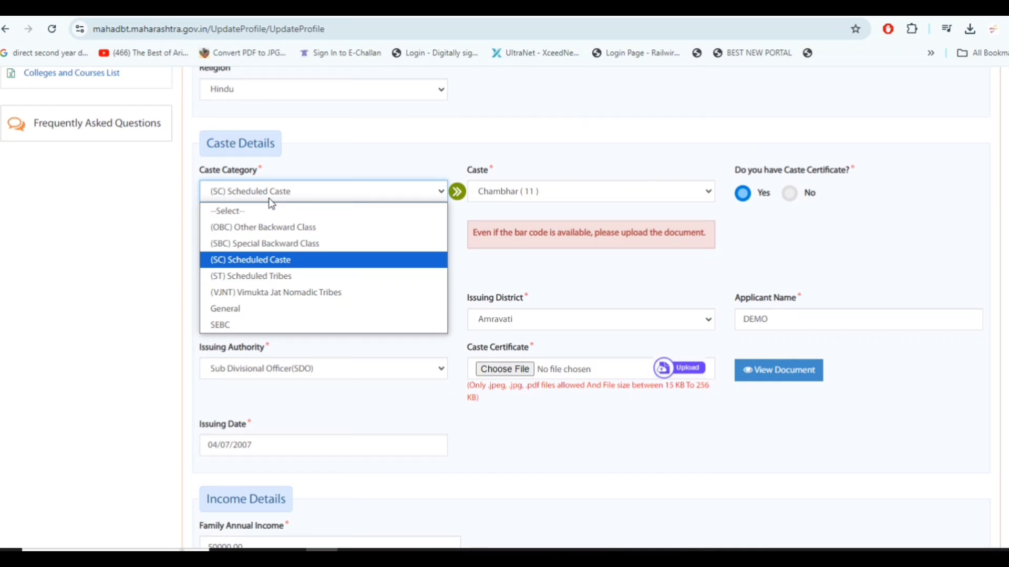
left_click(272, 204)
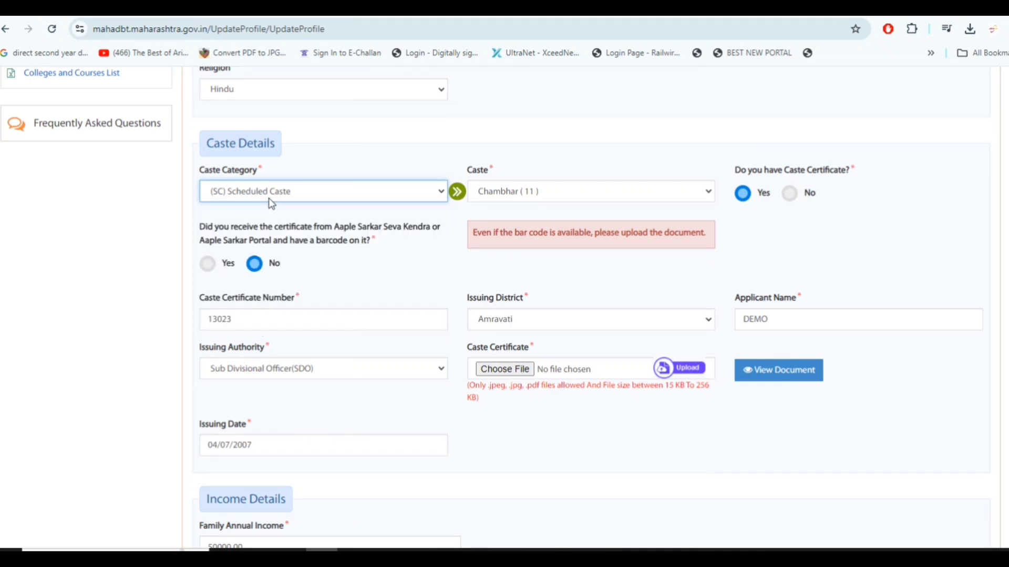
left_click(652, 192)
left_click(652, 192)
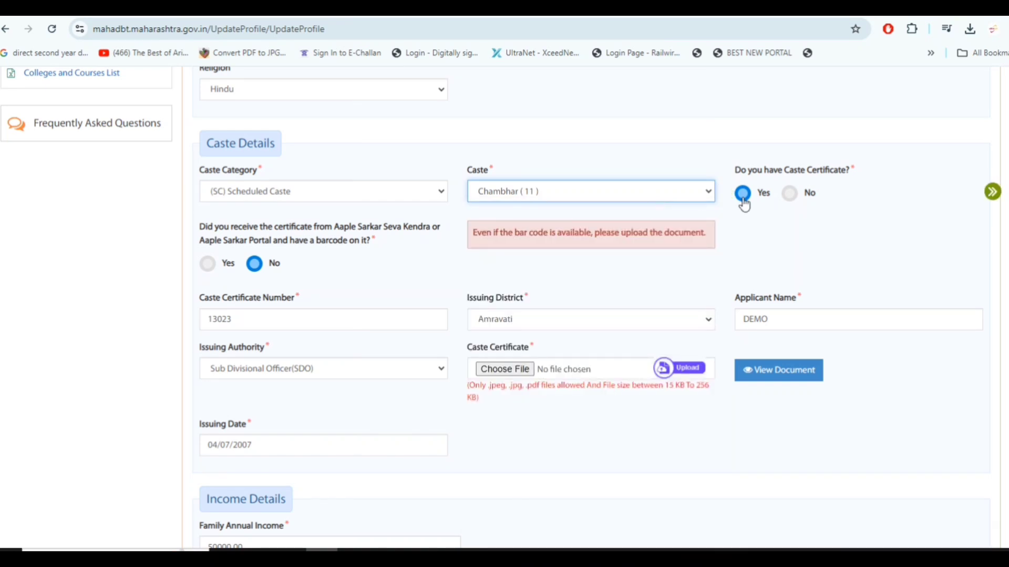
left_click(322, 314)
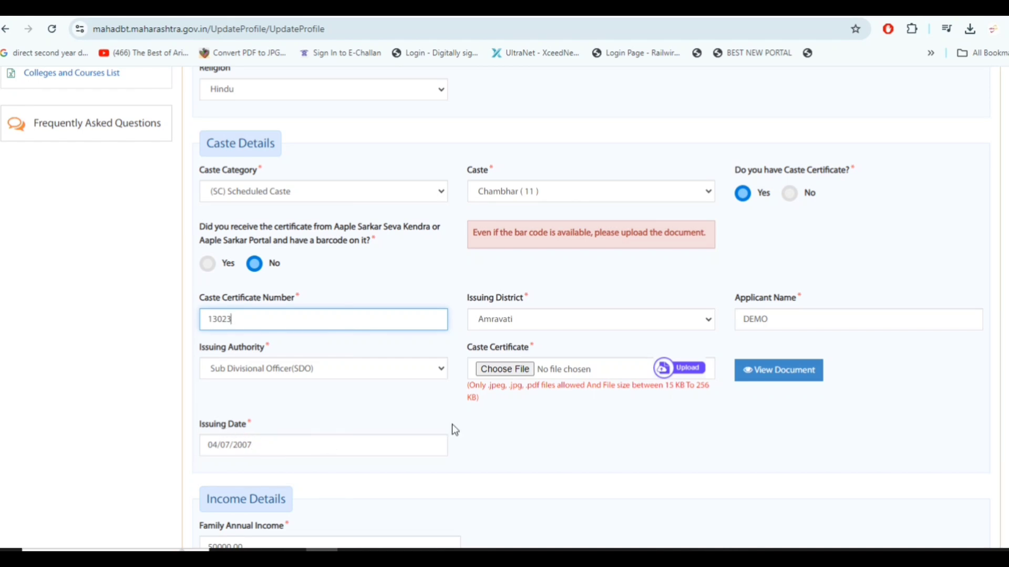
Review the Income Details section of the profile, including the issuing authority options for the income certificate
scroll(474, 421, "down", 1)
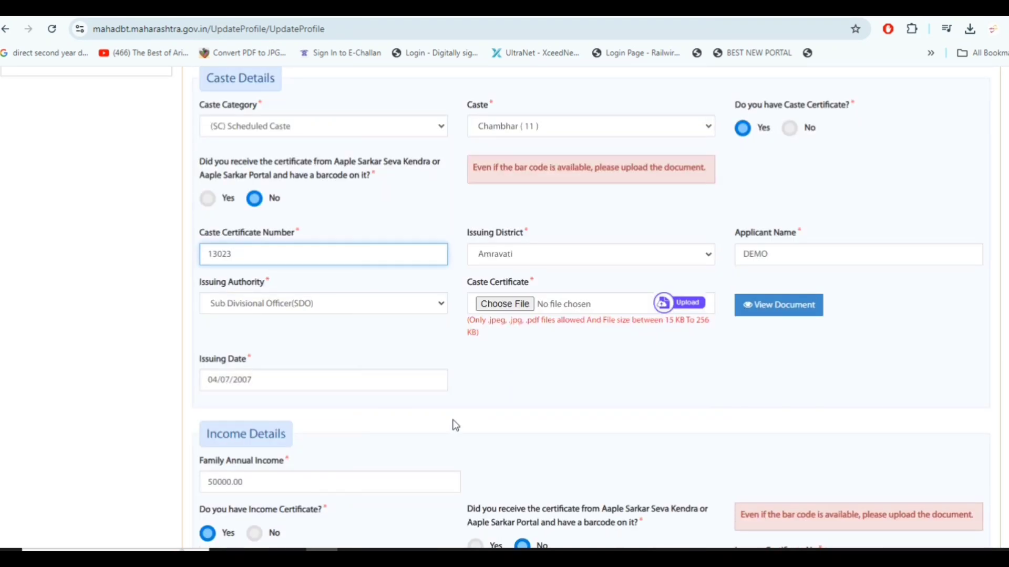
scroll(450, 420, "down", 6)
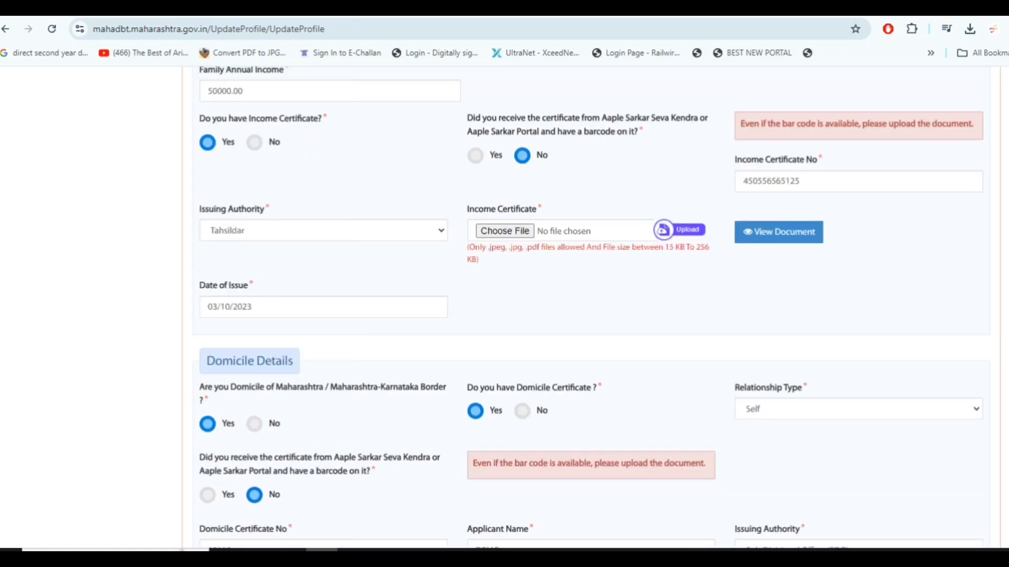
scroll(247, 242, "up", 1)
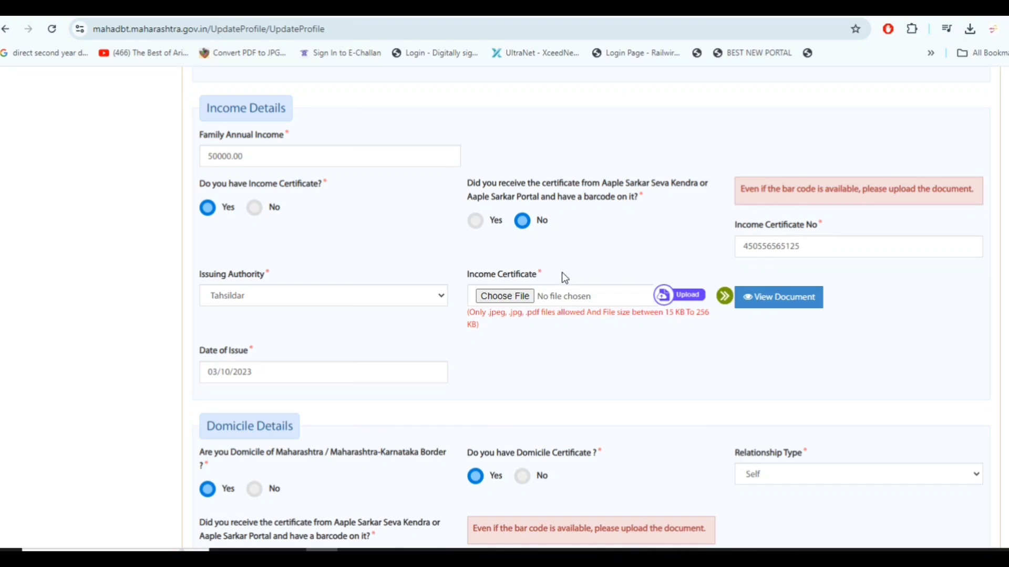
left_click(372, 294)
left_click(372, 294)
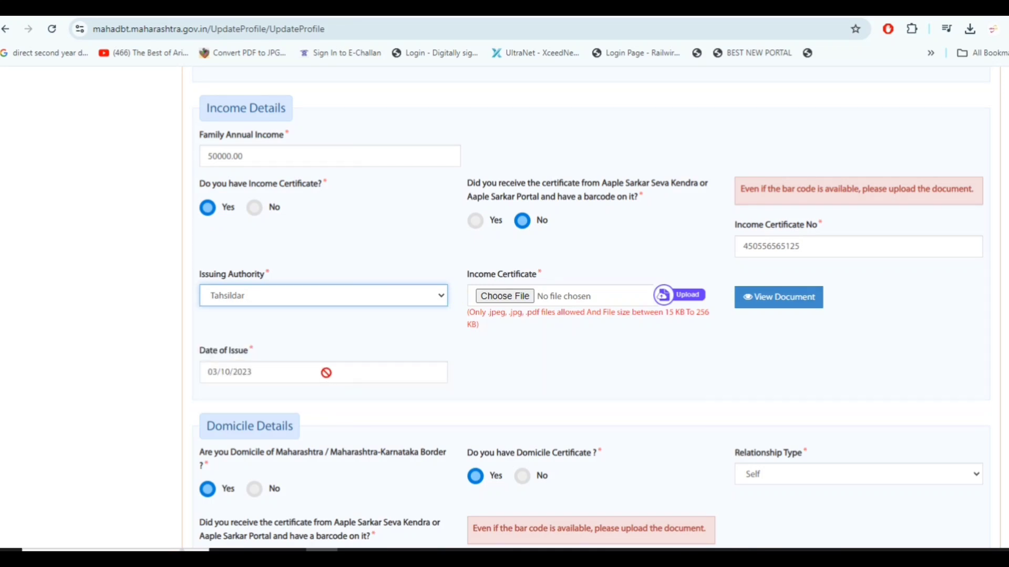
Review the Domicile Details section of the profile, including the relationship type options for the domicile certificate
scroll(326, 373, "down", 5)
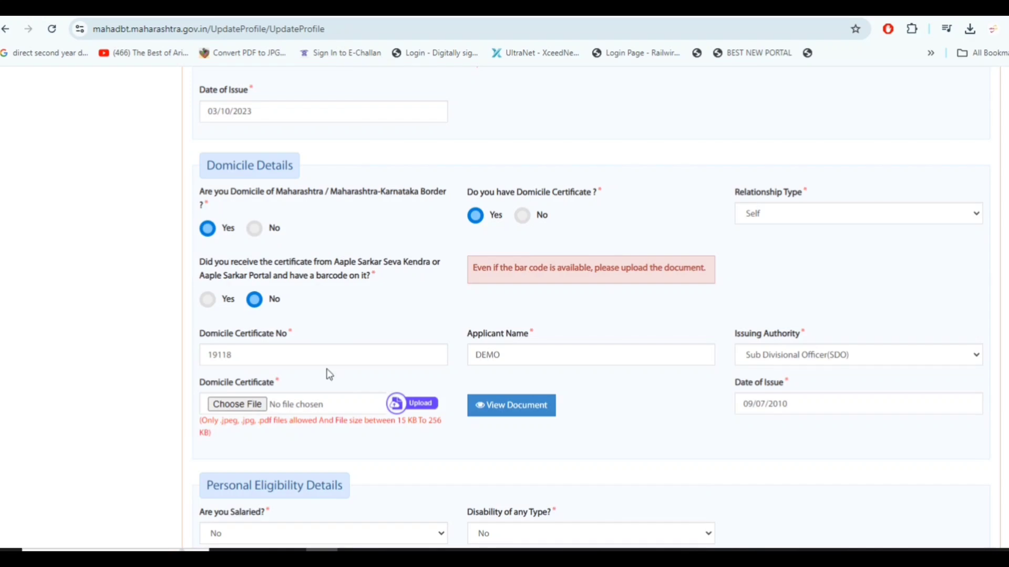
scroll(329, 376, "down", 1)
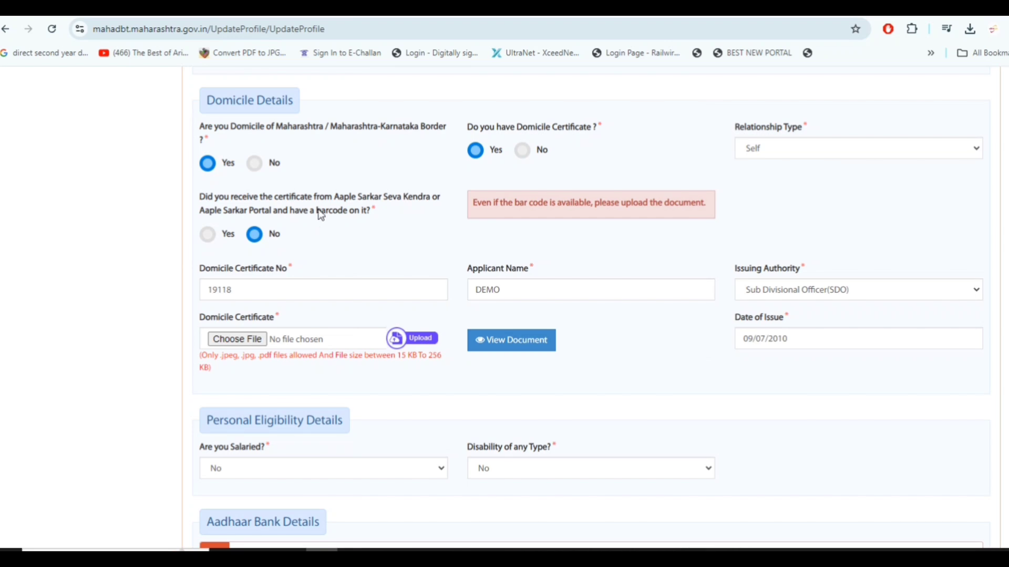
left_click(765, 151)
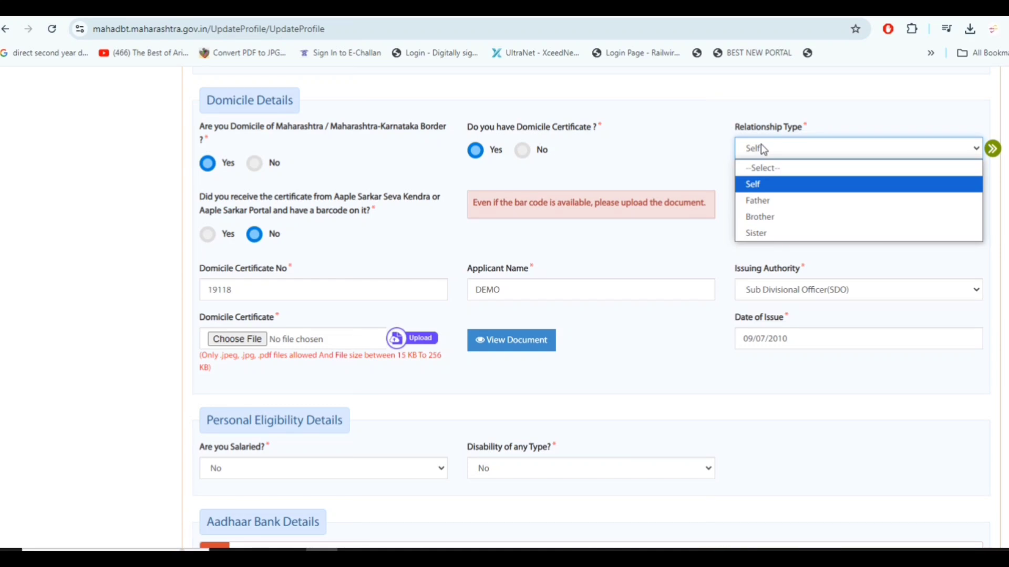
left_click(760, 145)
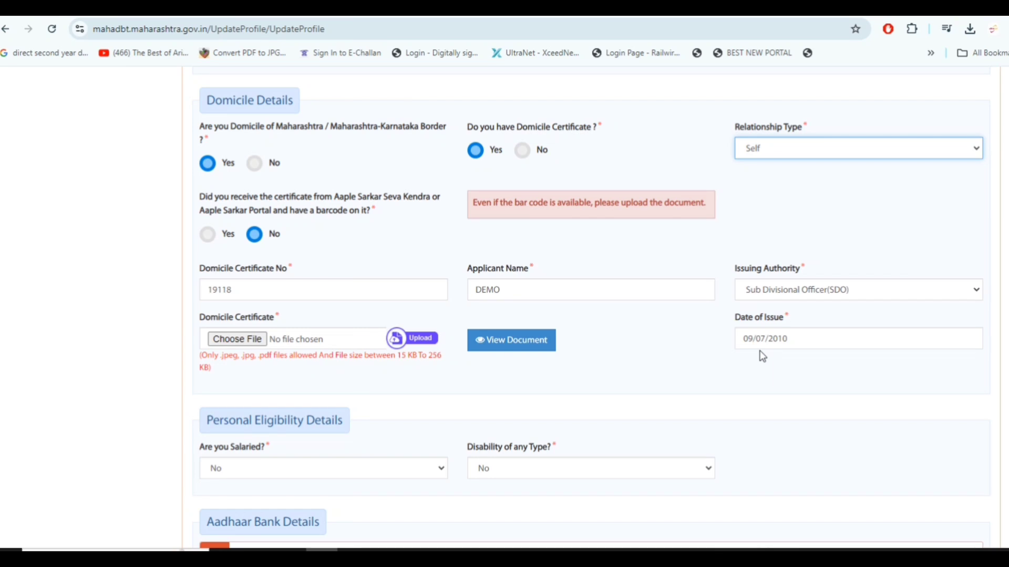
Set the IFS code in Bank Details to SBIN0012712 and save the personal information
scroll(763, 357, "down", 5)
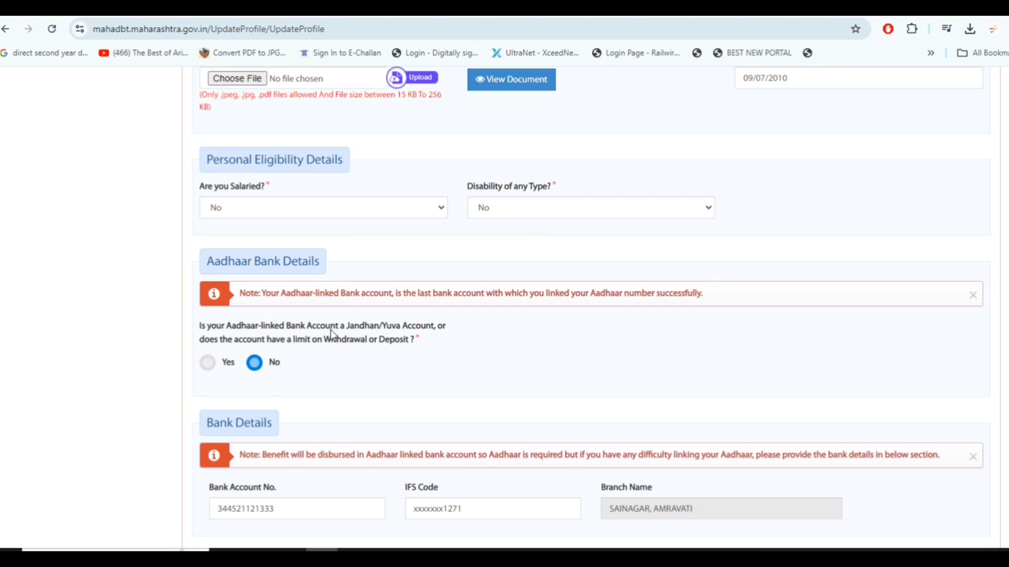
scroll(332, 334, "down", 1)
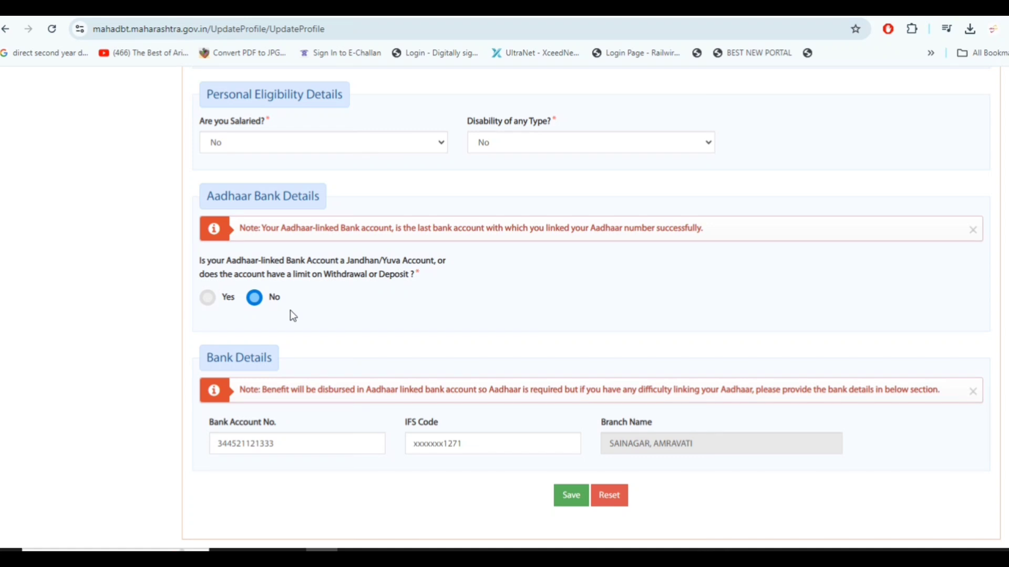
scroll(297, 331, "down", 1)
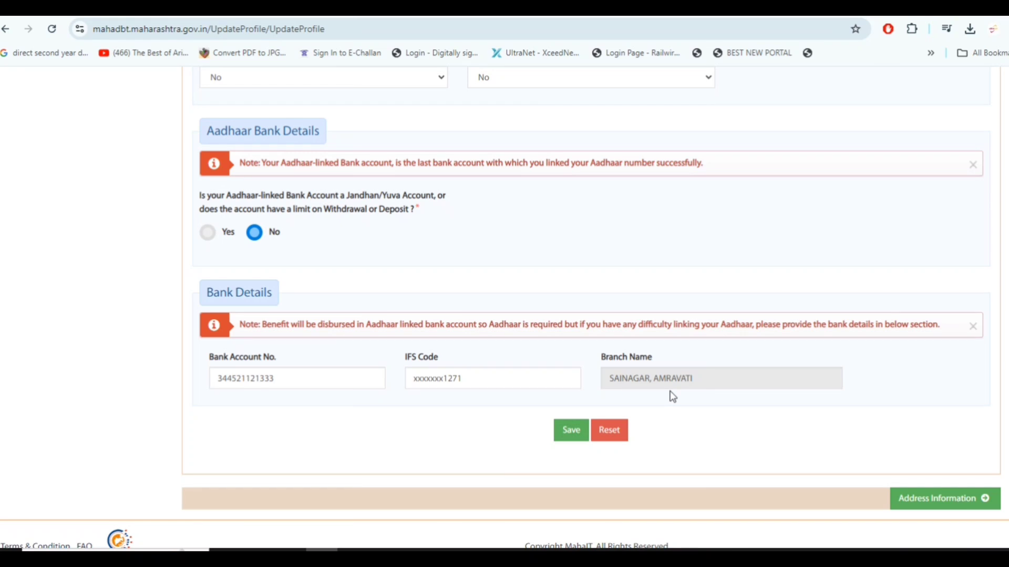
left_click(579, 437)
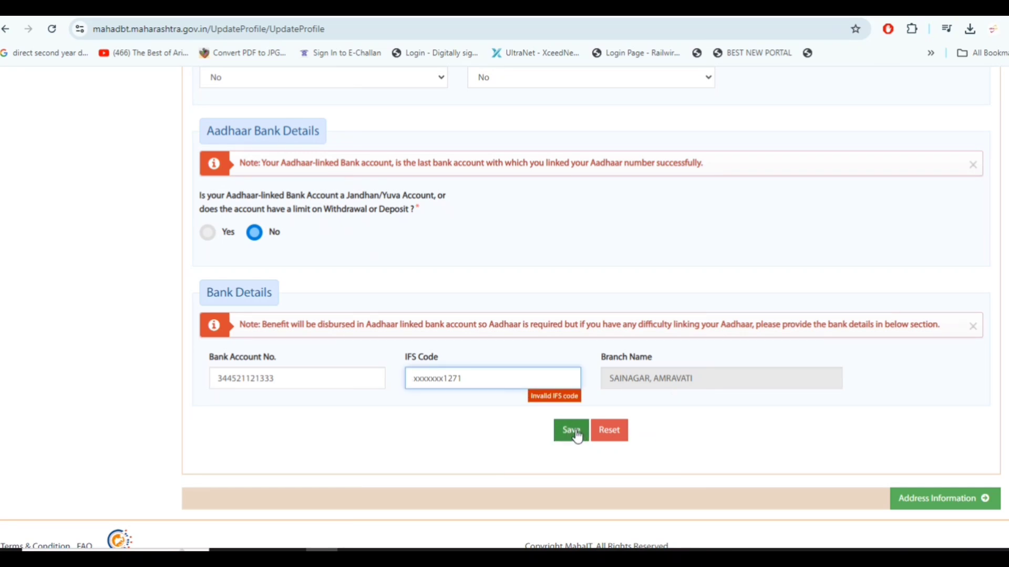
type("SB")
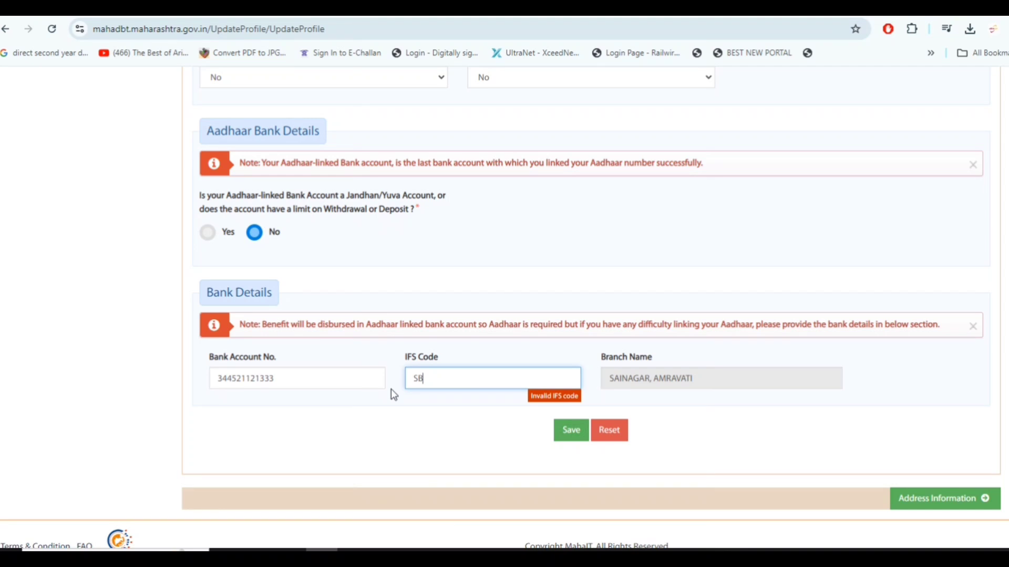
type("IN0012712")
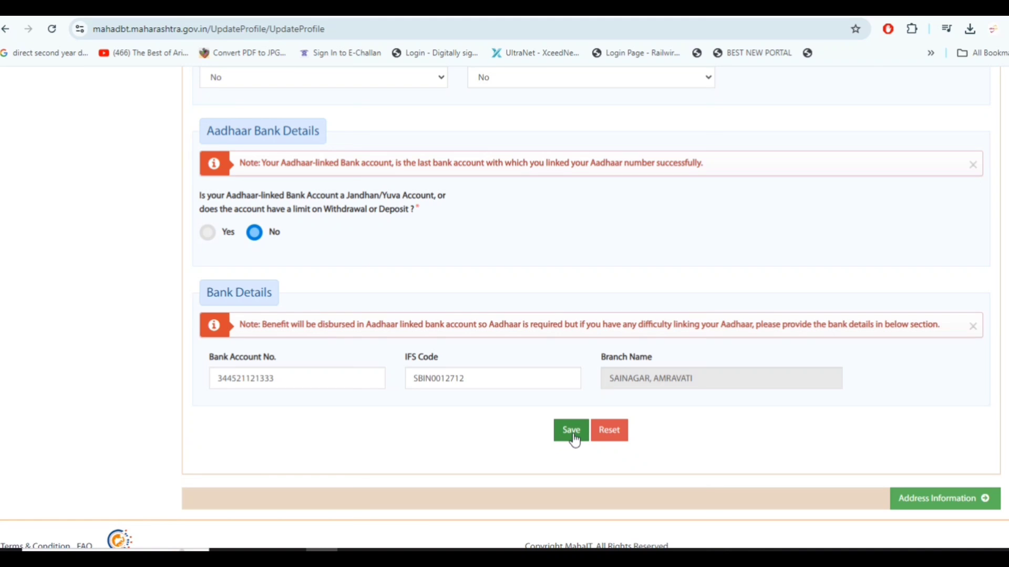
left_click(575, 440)
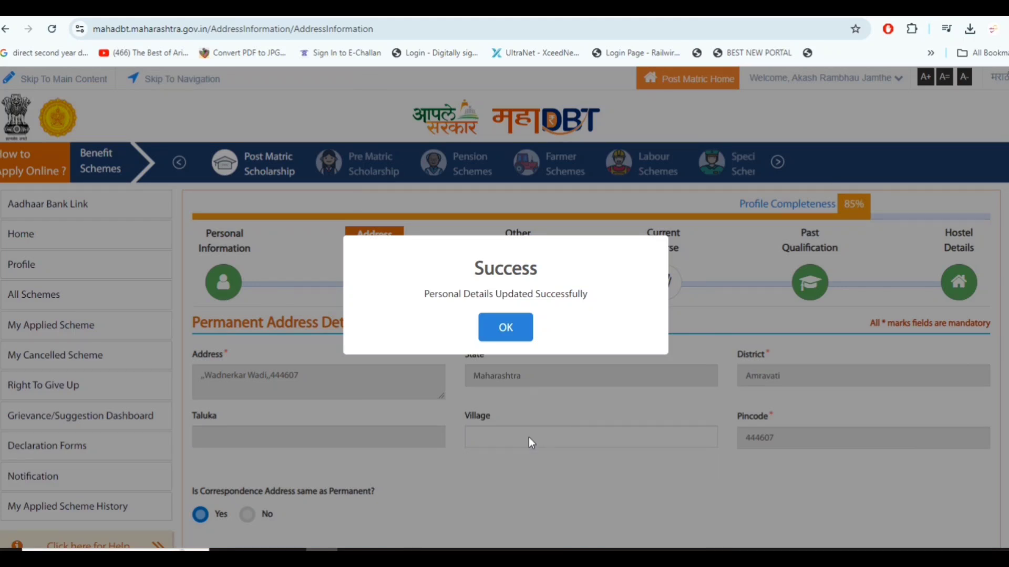
left_click(505, 328)
Save the address information, keeping the correspondence address the same as the permanent address
scroll(508, 351, "down", 5)
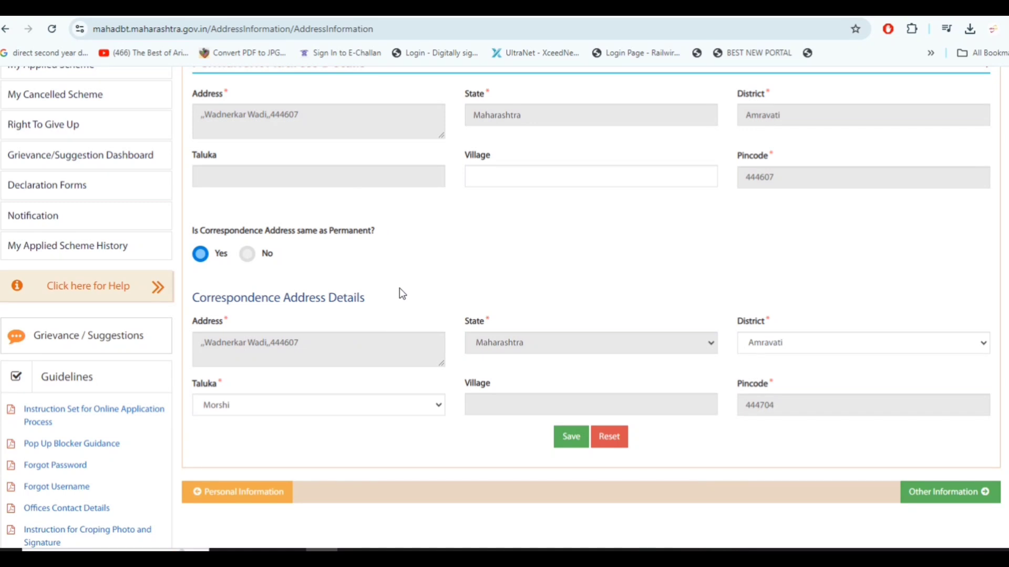
scroll(289, 387, "down", 1)
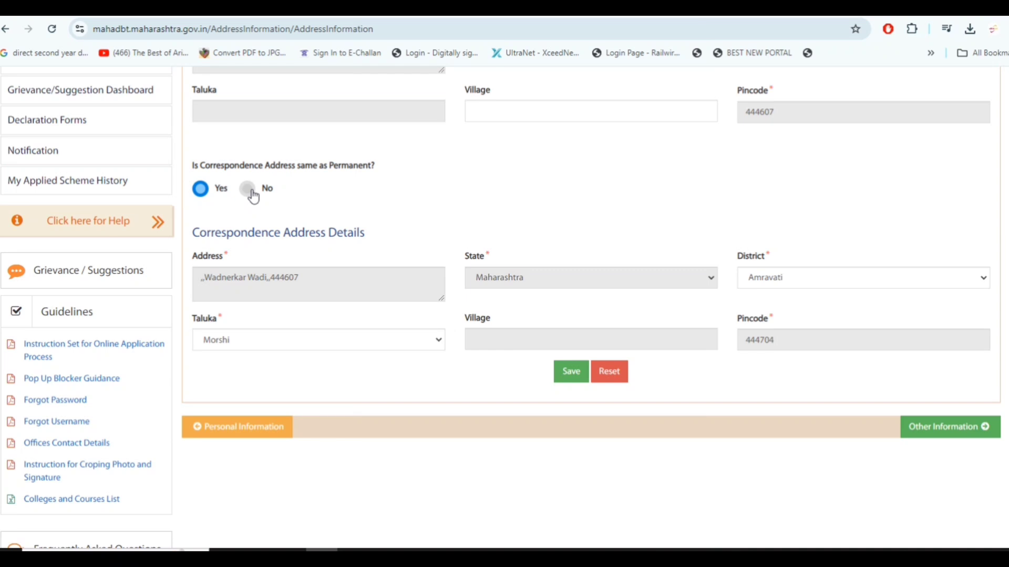
left_click(570, 374)
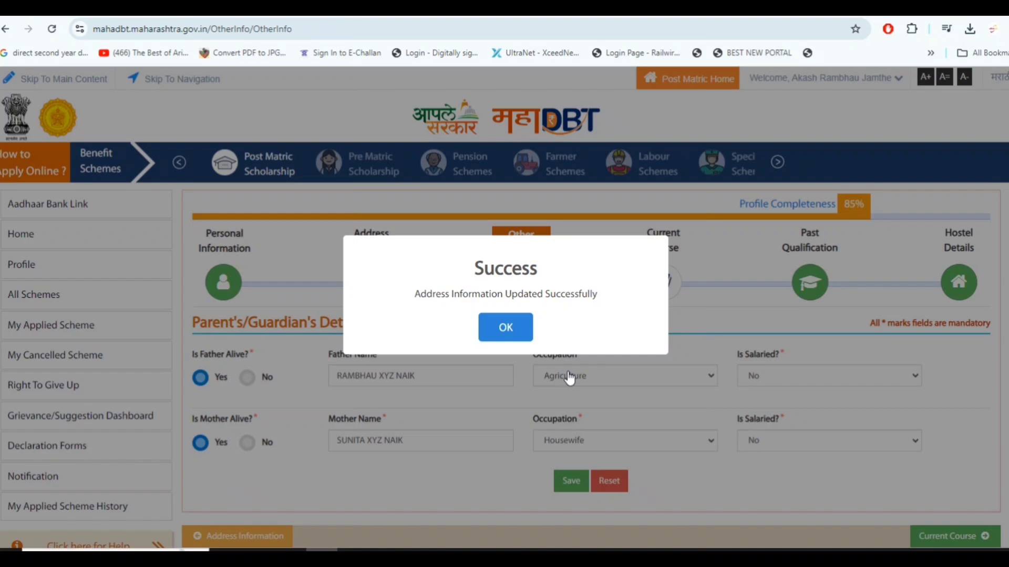
left_click(506, 327)
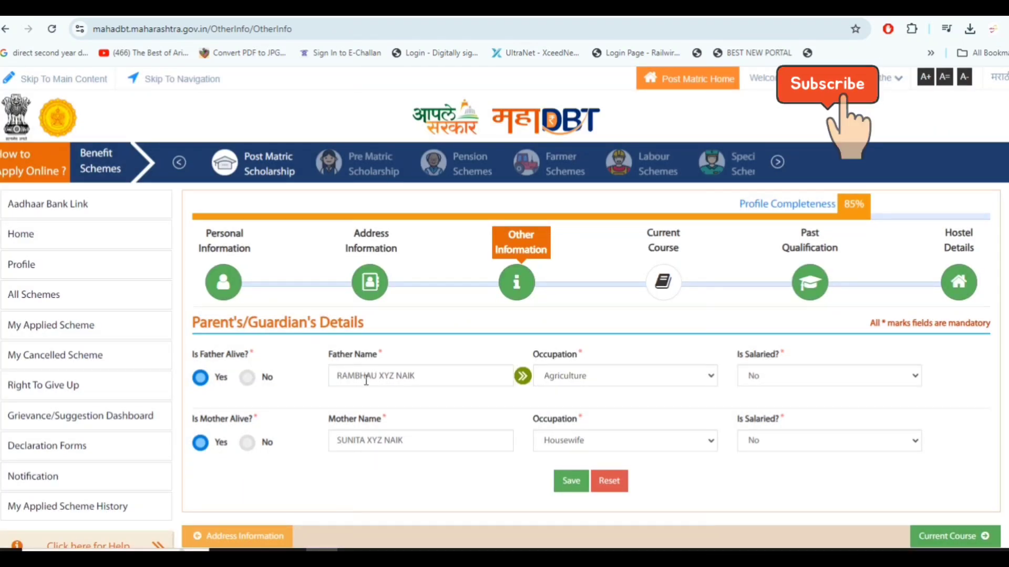
Check the father's name and occupation options, and save the Parent's/Guardian's Details
left_click(459, 382)
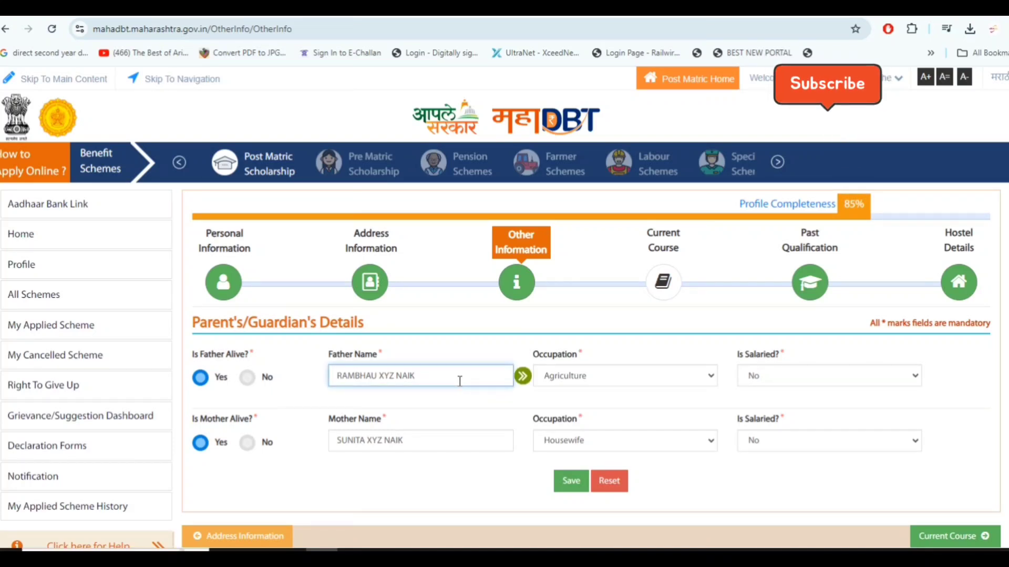
left_click(691, 383)
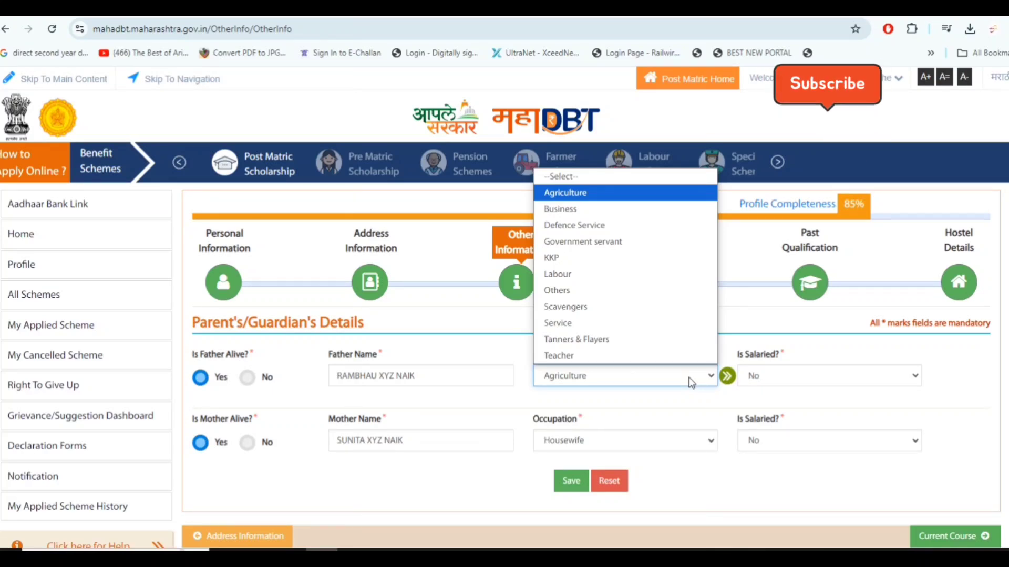
left_click(738, 402)
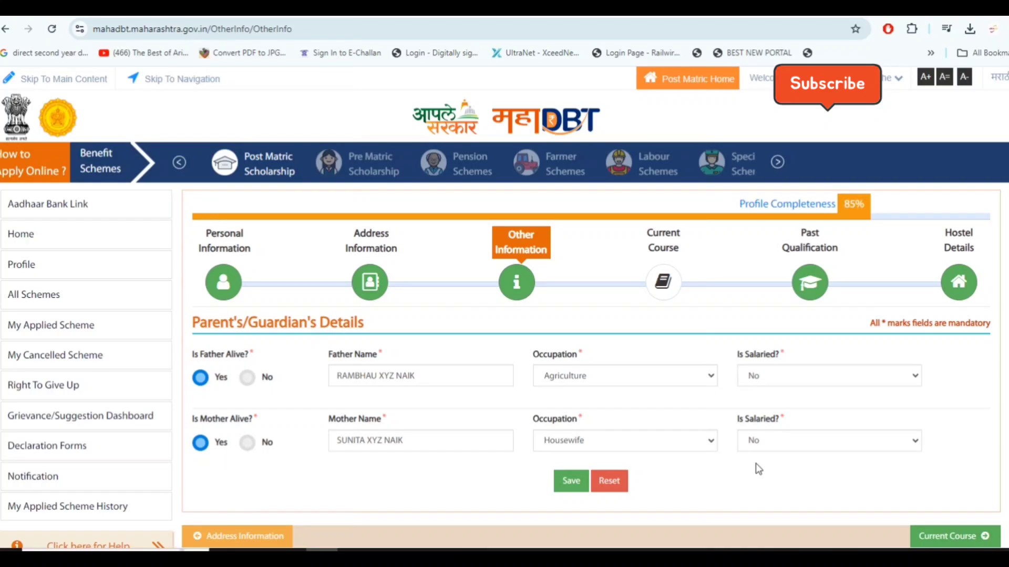
left_click(572, 482)
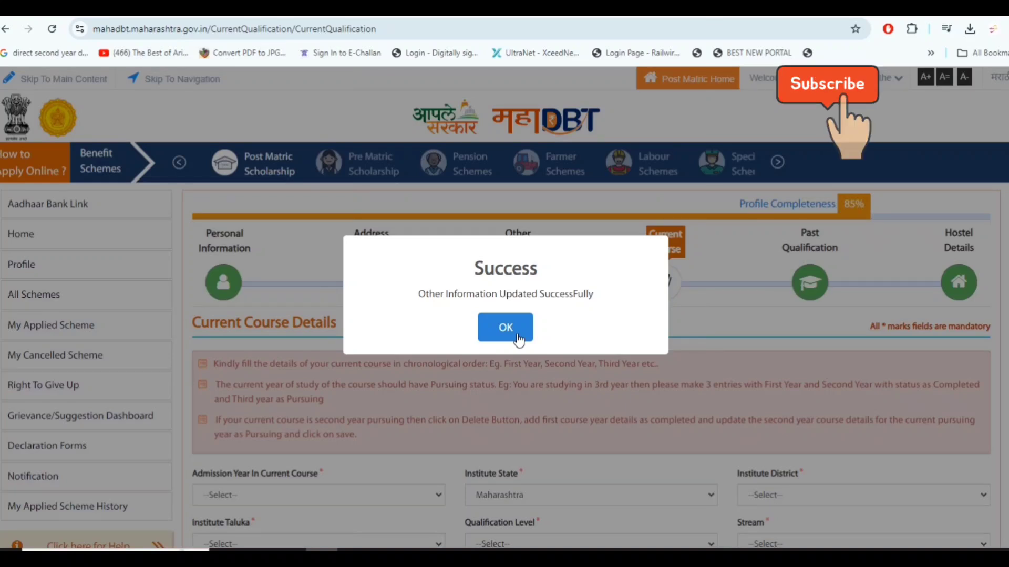
left_click(507, 326)
Set the current course's admission year to 2024, with institute district Amravati and institute taluka Amravati
scroll(528, 348, "down", 3)
scroll(528, 348, "down", 3)
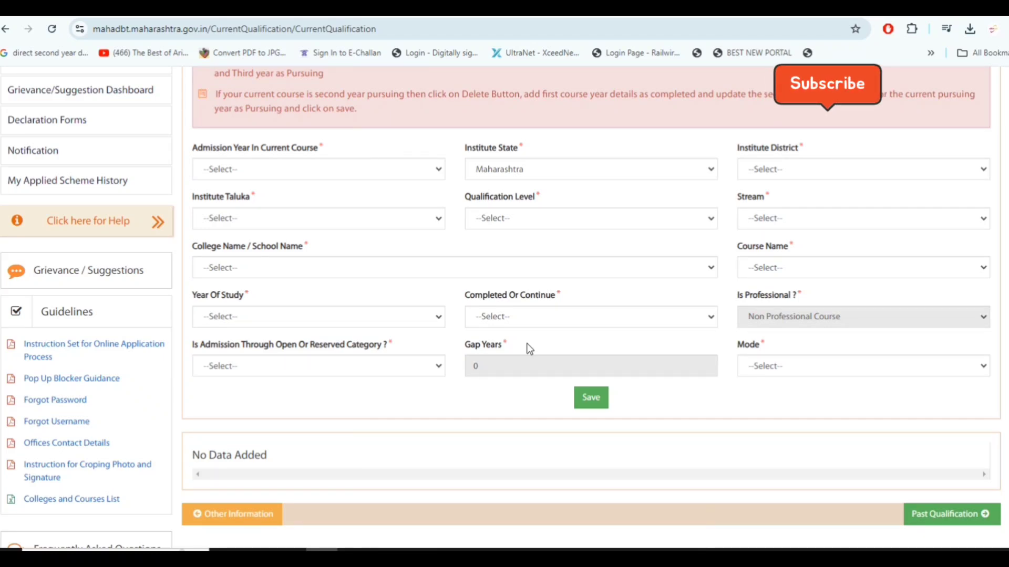
left_click(315, 169)
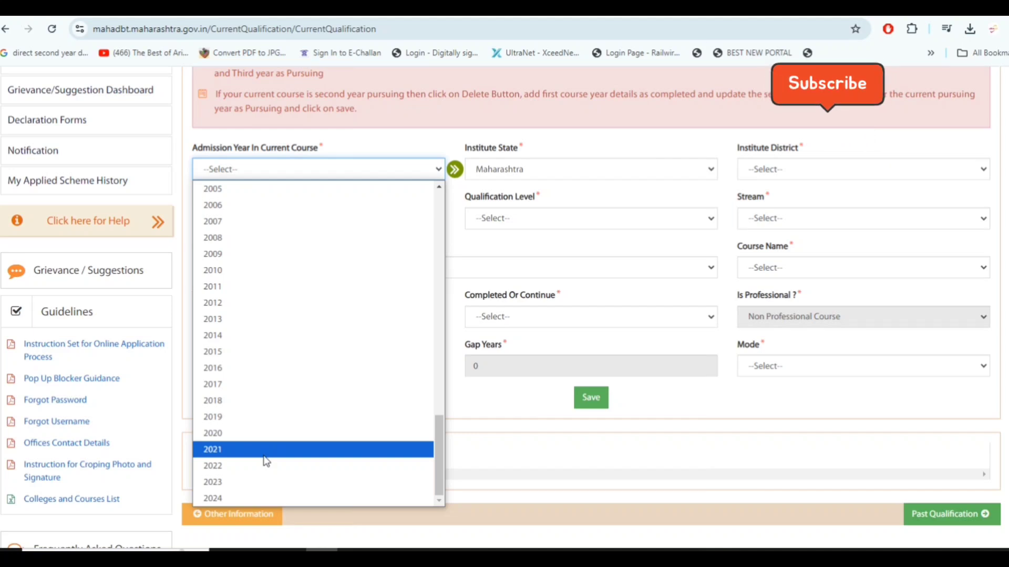
left_click(270, 497)
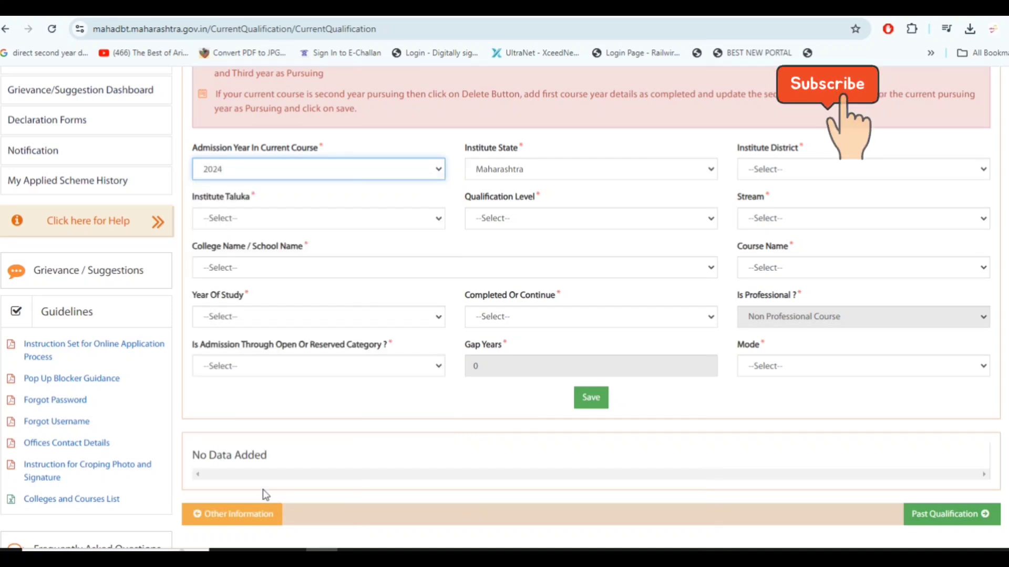
left_click(825, 167)
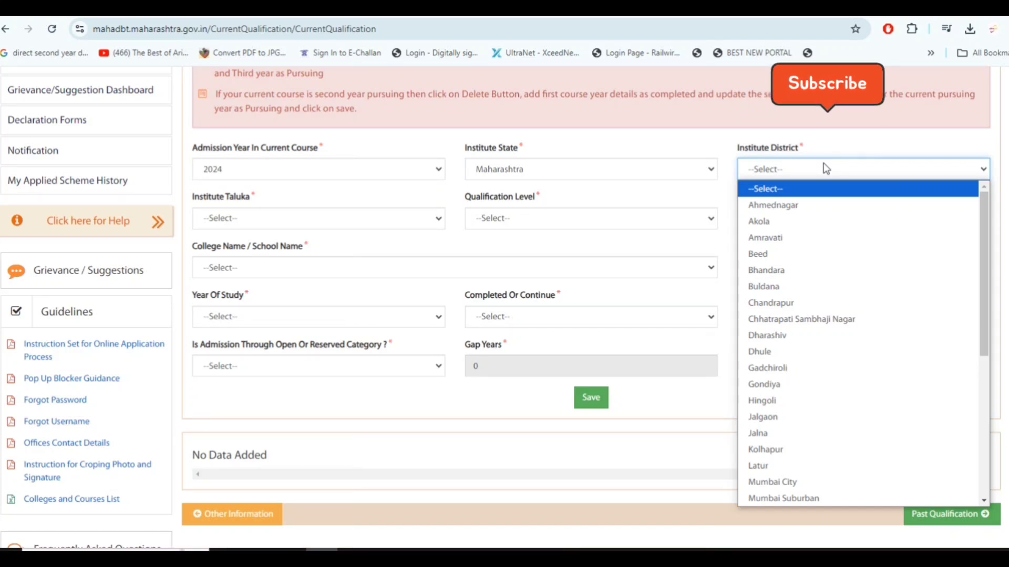
left_click(874, 239)
left_click(355, 224)
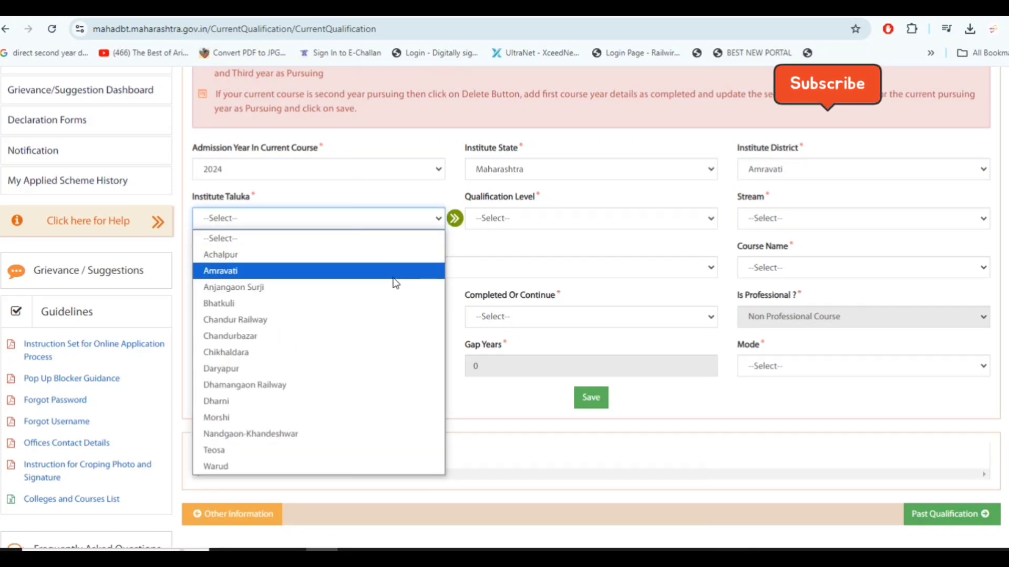
left_click(394, 278)
Set the current course's qualification level to Under Graduate Course and its stream to Engineering
left_click(681, 215)
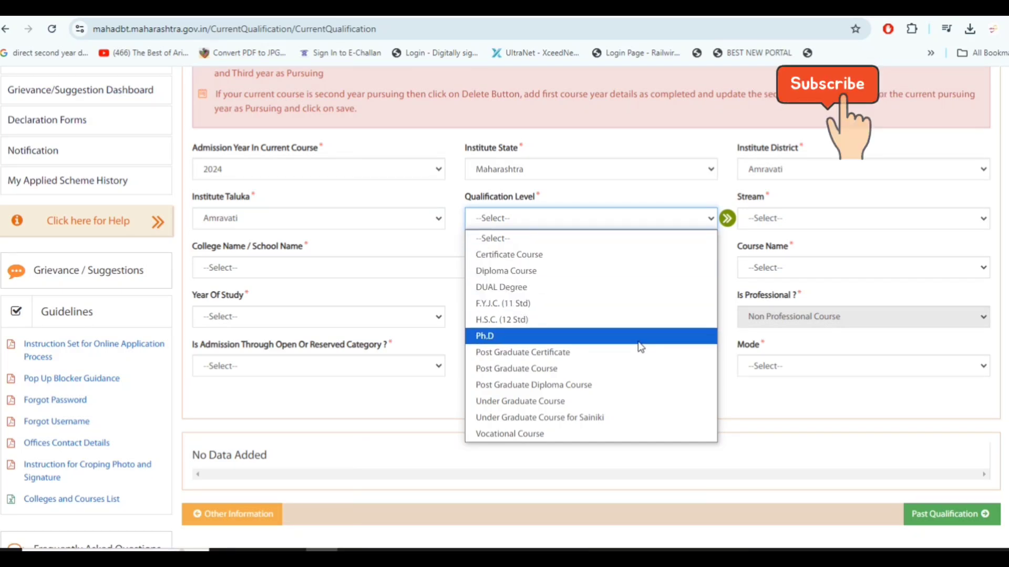
left_click(672, 402)
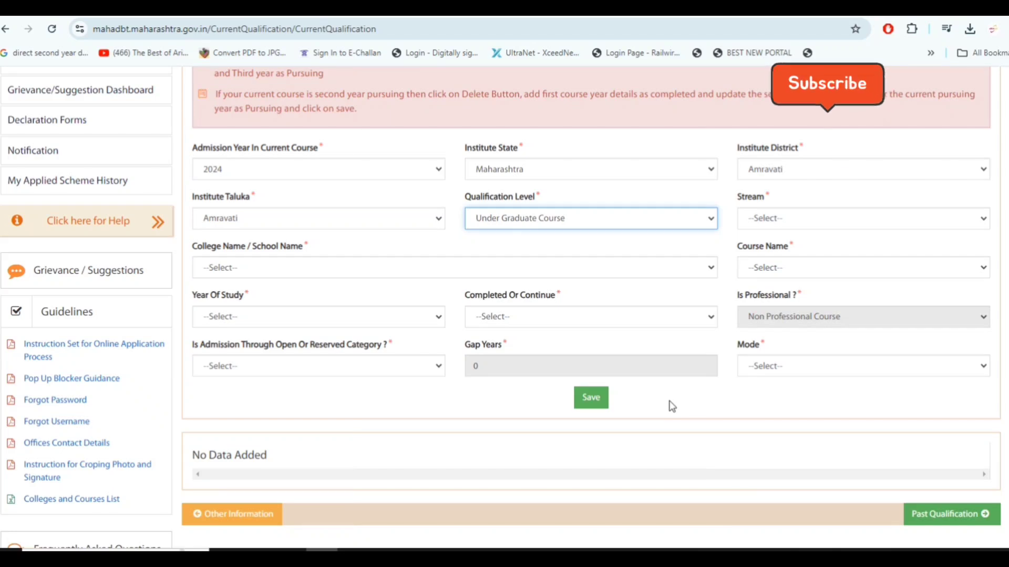
left_click(976, 225)
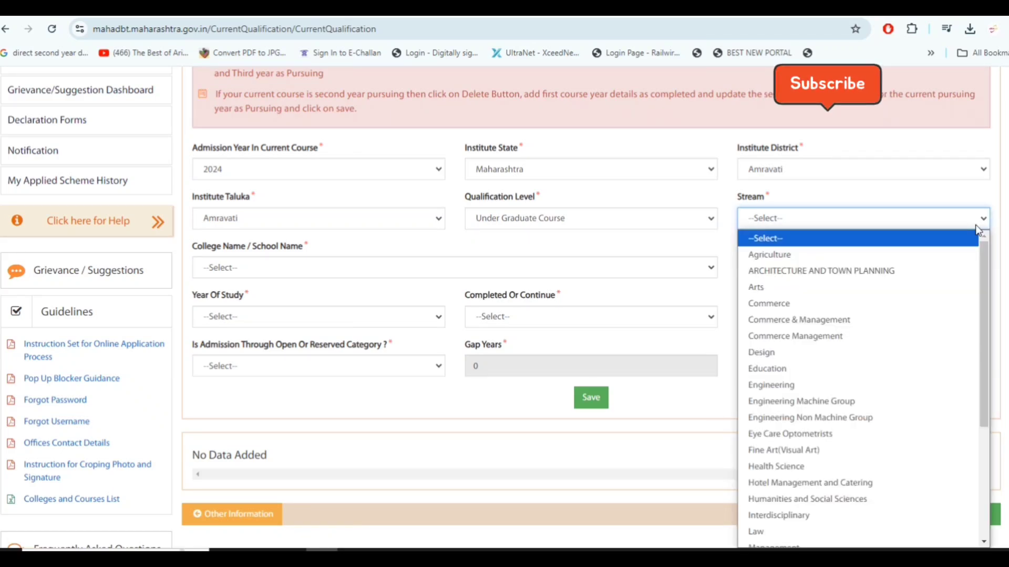
left_click(937, 382)
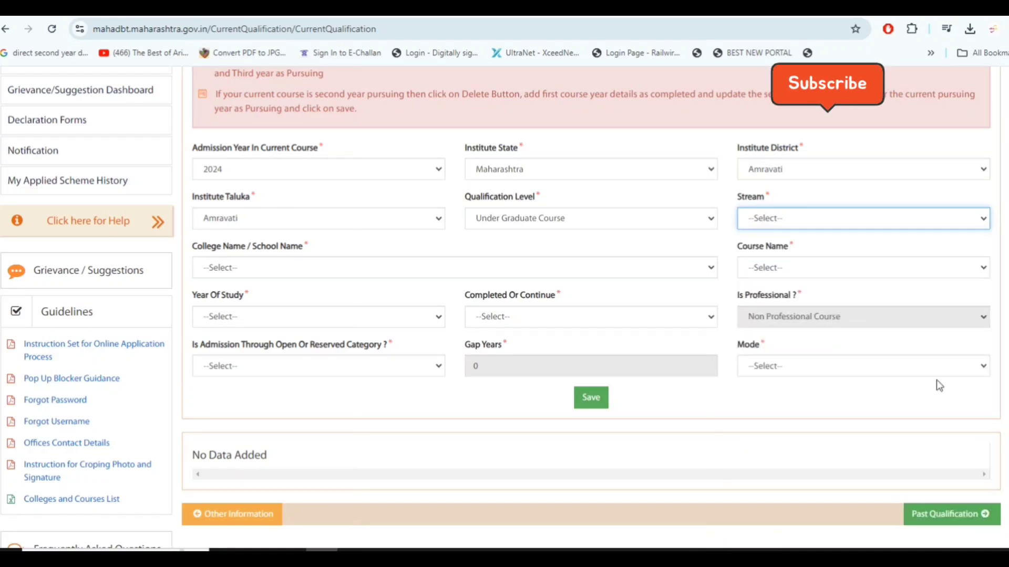
Choose Government College of Engineering, Amravati(1002) as the college for the current course
left_click(513, 271)
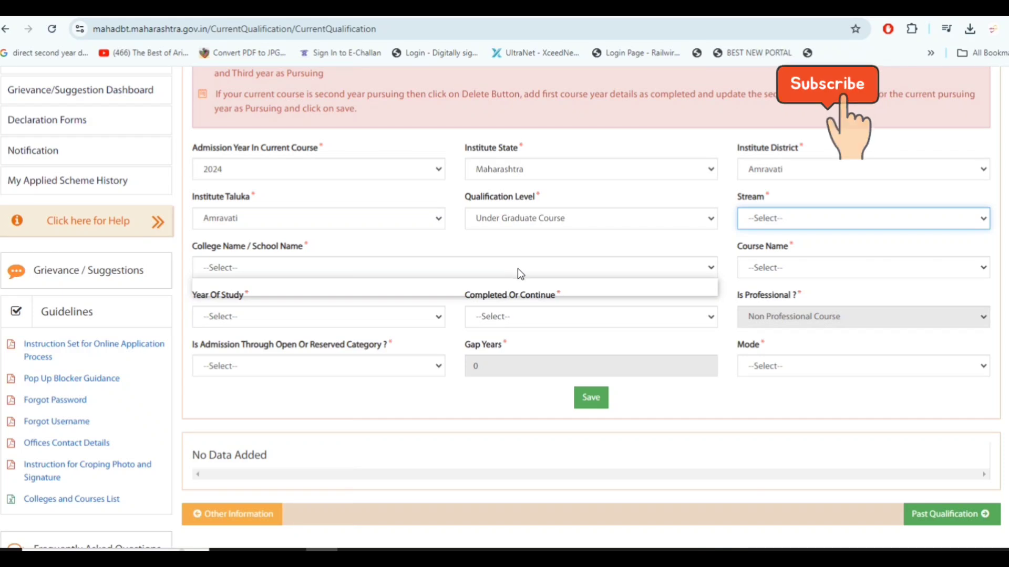
left_click(573, 267)
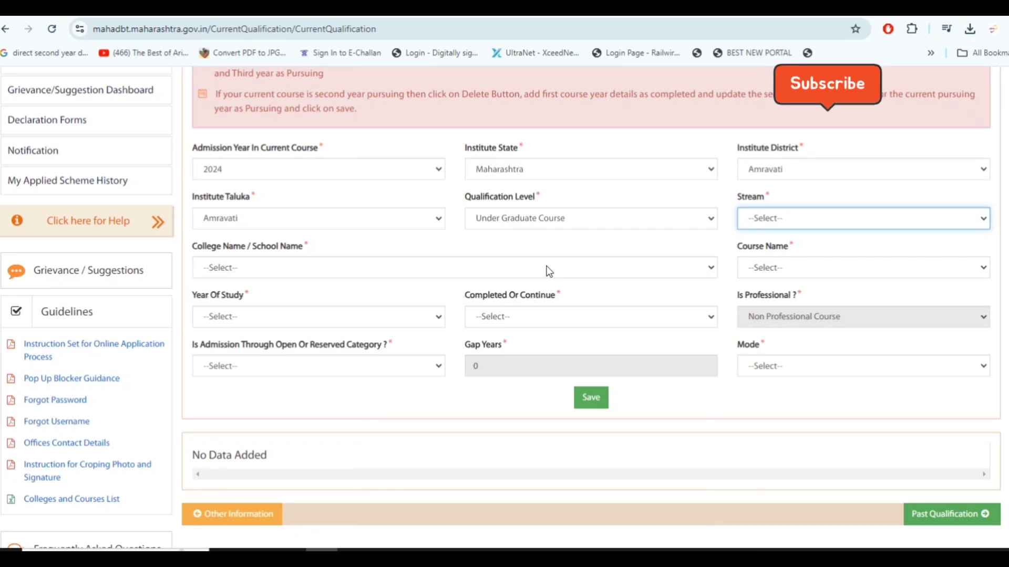
left_click(560, 271)
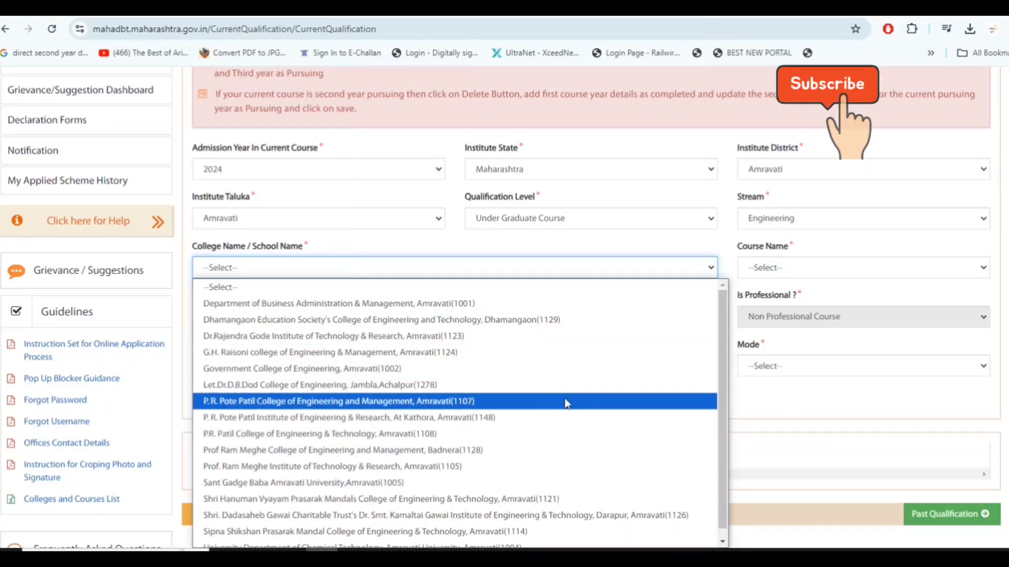
left_click(566, 369)
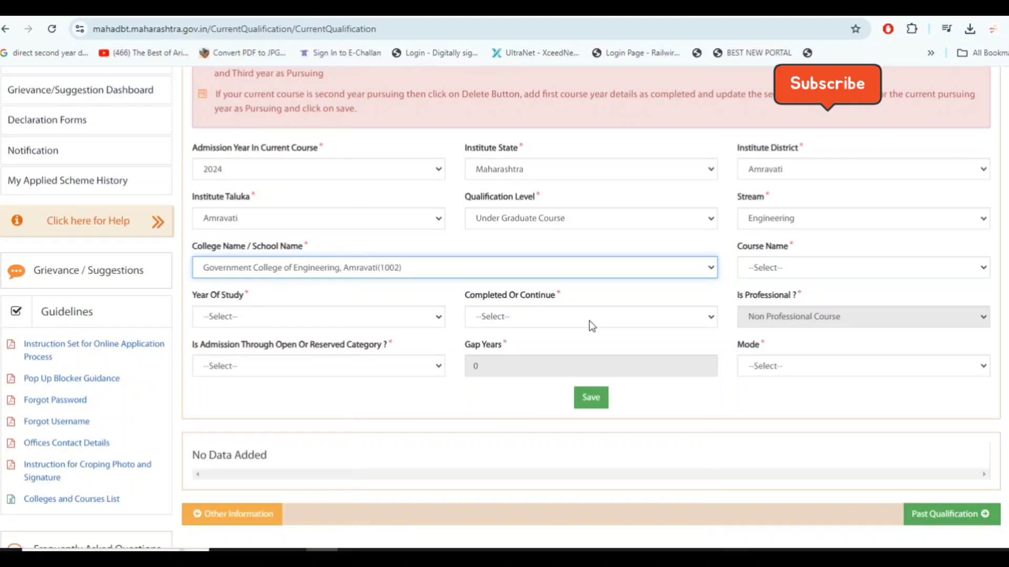
Set the current course to Bachelor of Engineering (B. E.) - Computer Science and Engineering (Aided), with admission type Through CAP/Govt. Quota
left_click(853, 270)
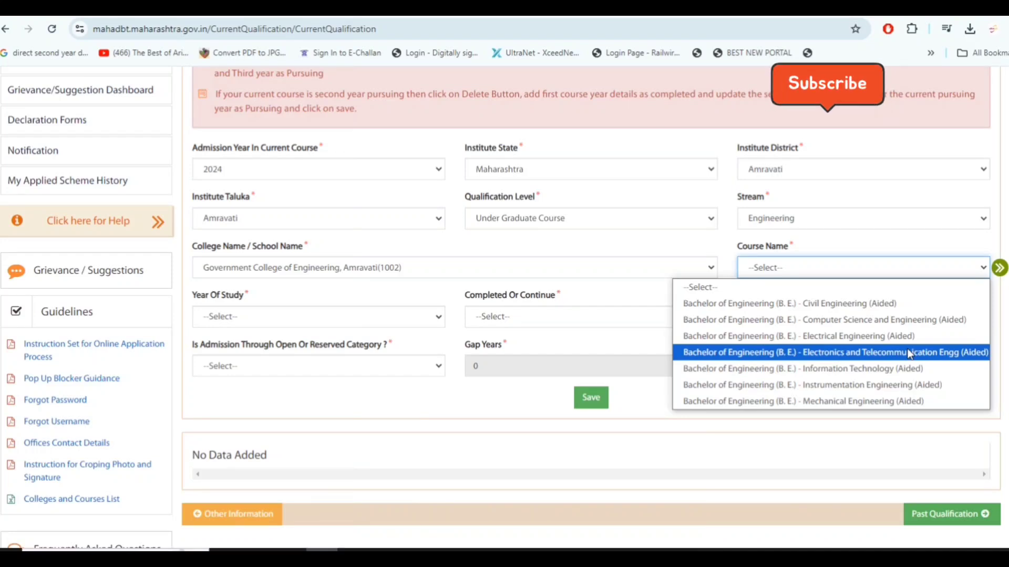
left_click(914, 320)
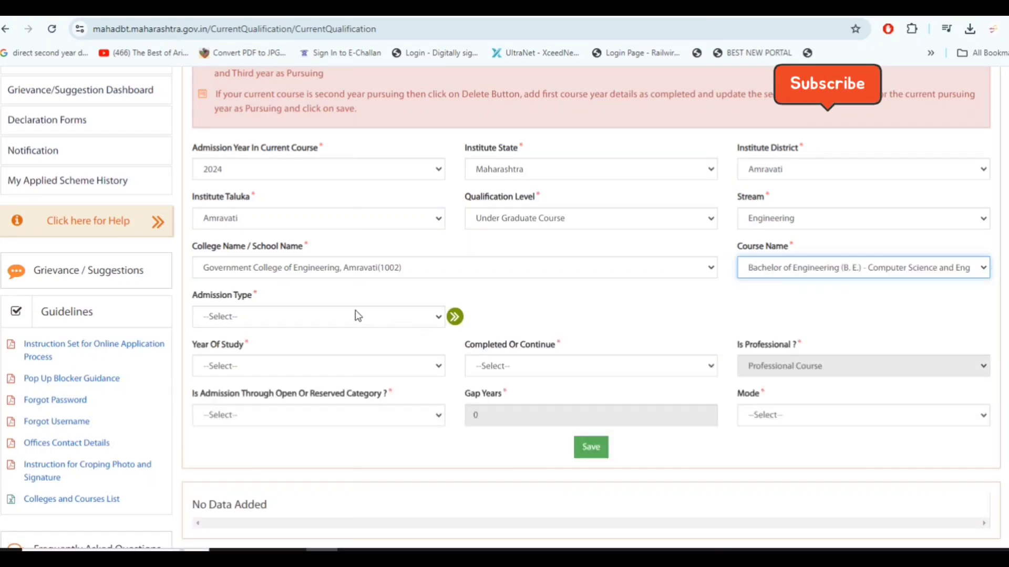
left_click(372, 319)
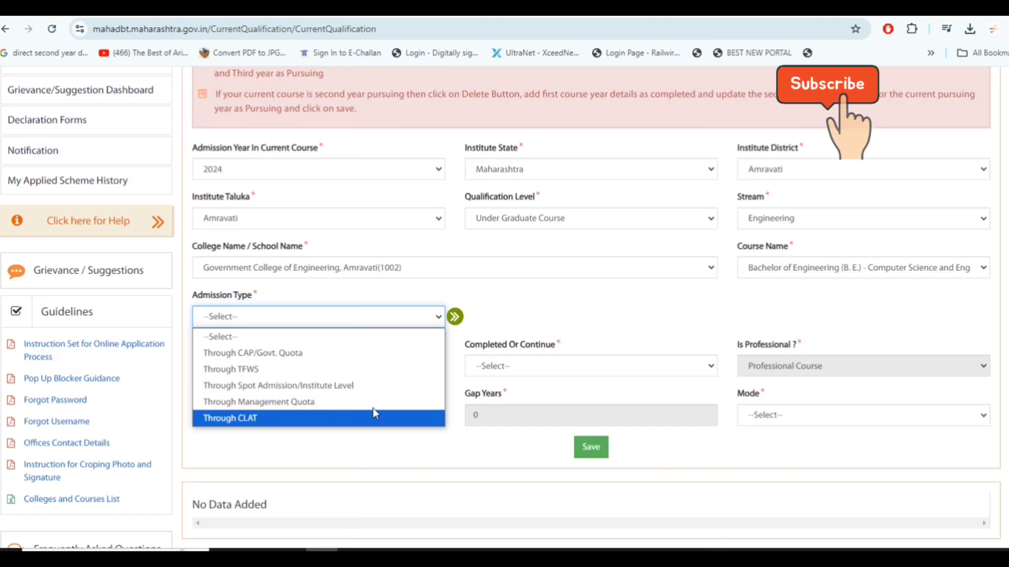
left_click(355, 359)
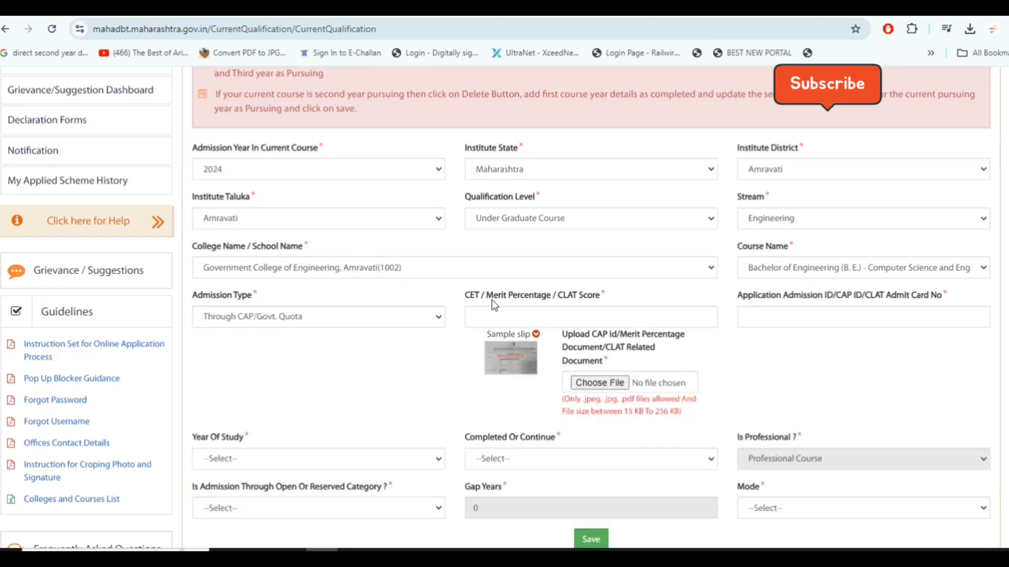
Enter 90.00 as the CET/merit score and fill in the Application Admission ID/CAP ID number
left_click(561, 316)
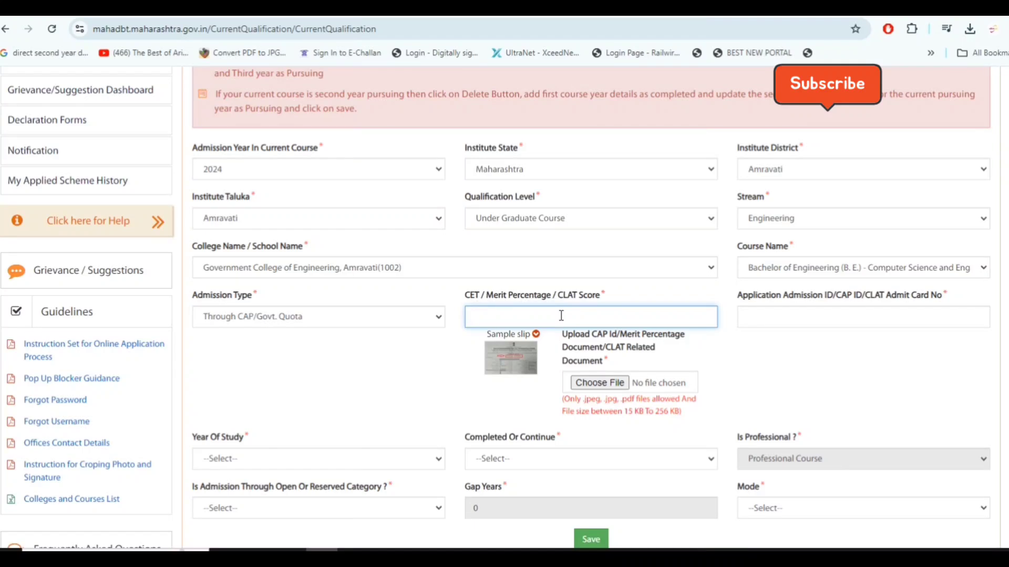
type("90.00")
left_click_drag(841, 301, 848, 301)
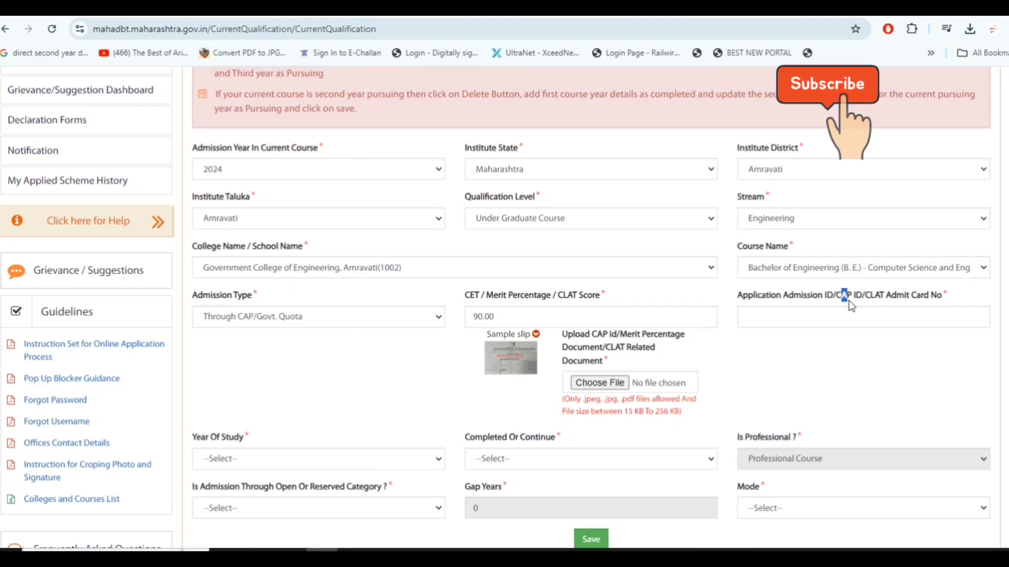
left_click(852, 320)
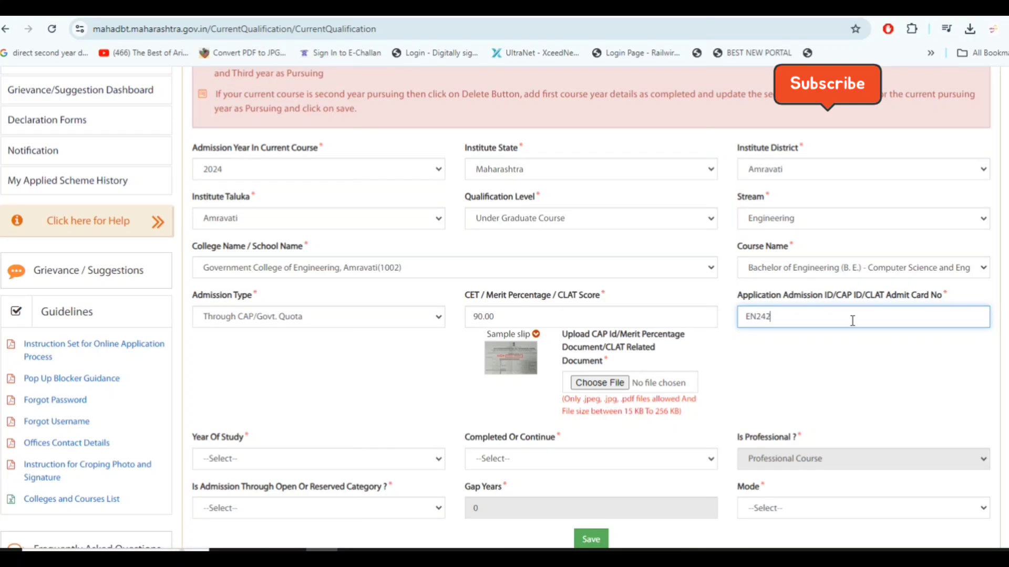
left_click(847, 362)
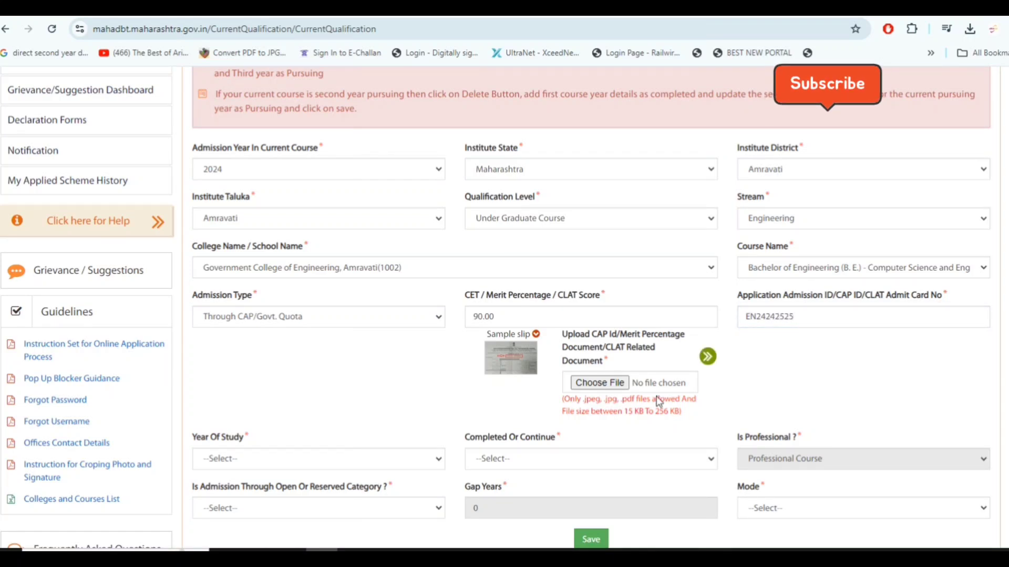
View the sample CAP ID certificate to see where the application ID appears, and close it
scroll(658, 402, "down", 1)
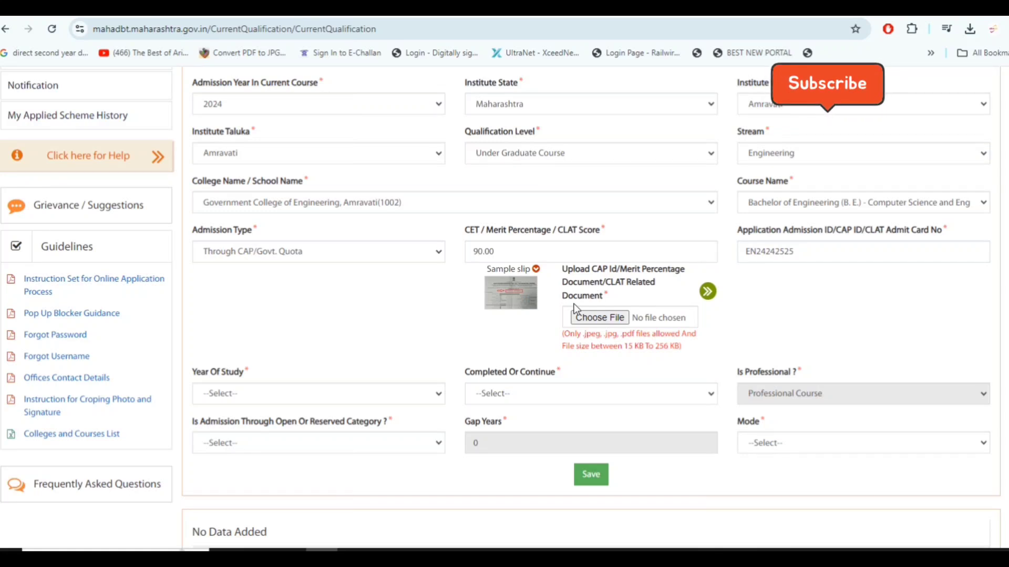
left_click(516, 298)
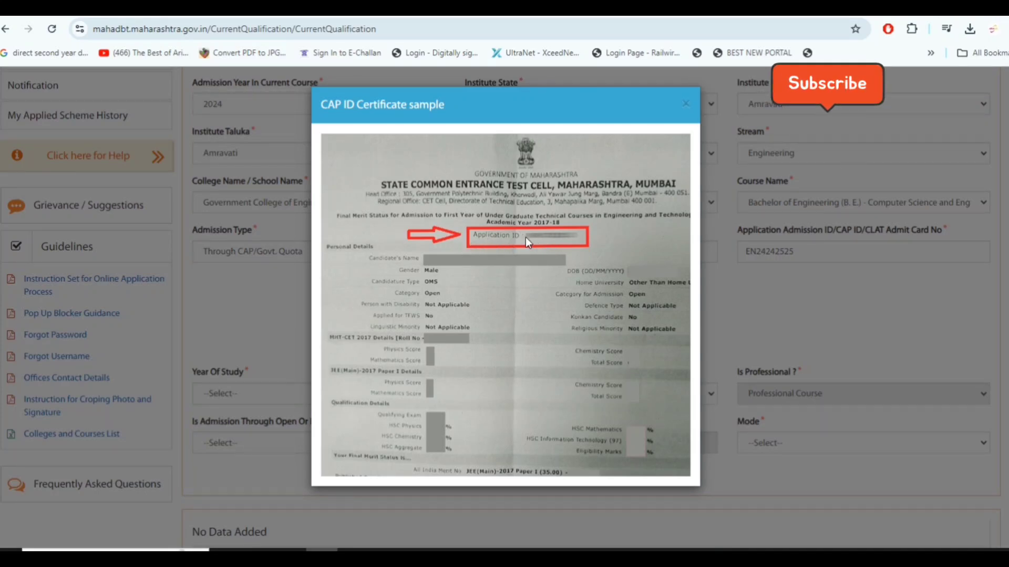
left_click(685, 105)
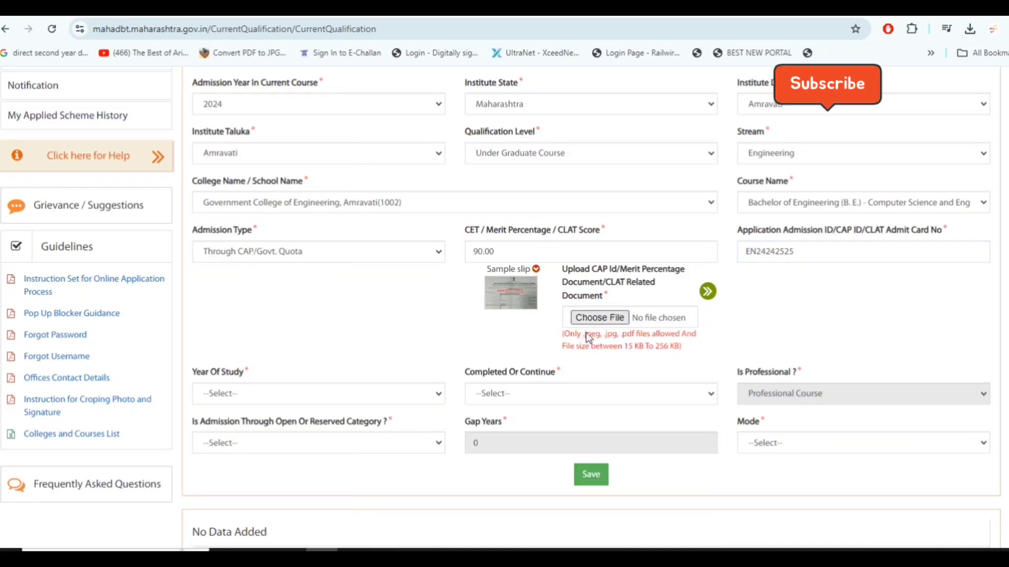
Set the current course's year of study to First Year and its status to First Year Pursuing
left_click(331, 389)
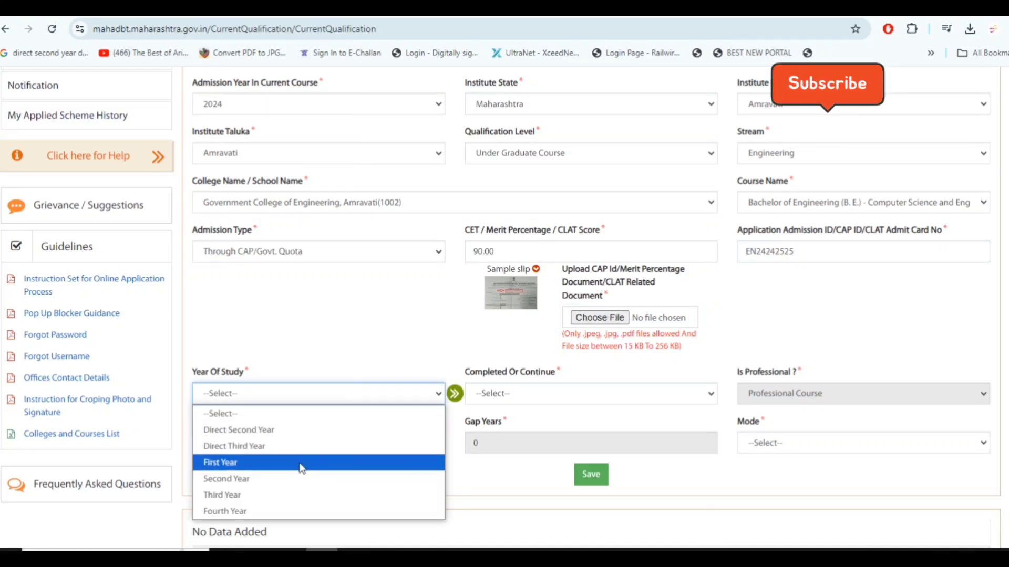
left_click(329, 458)
left_click(662, 400)
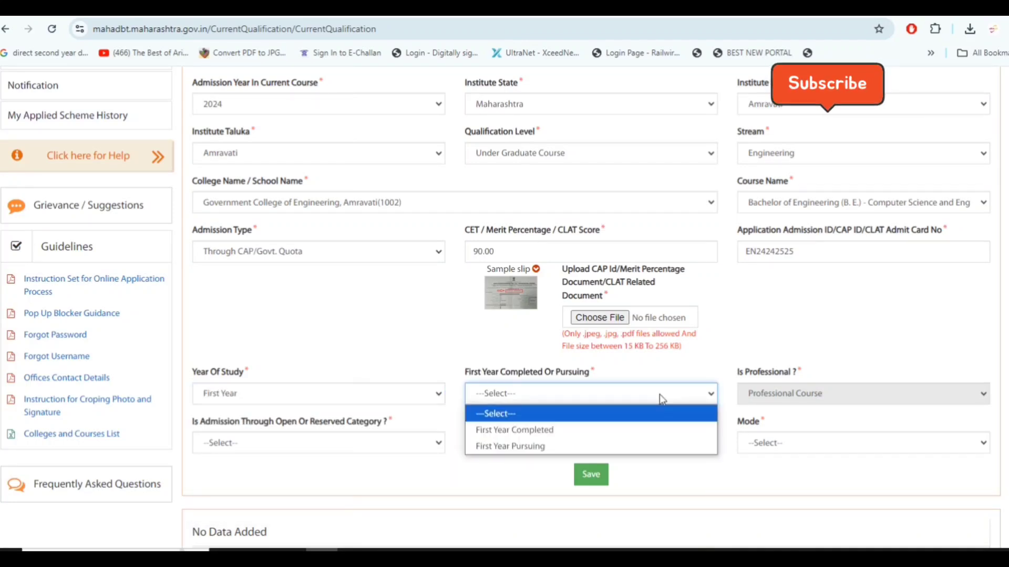
left_click(636, 451)
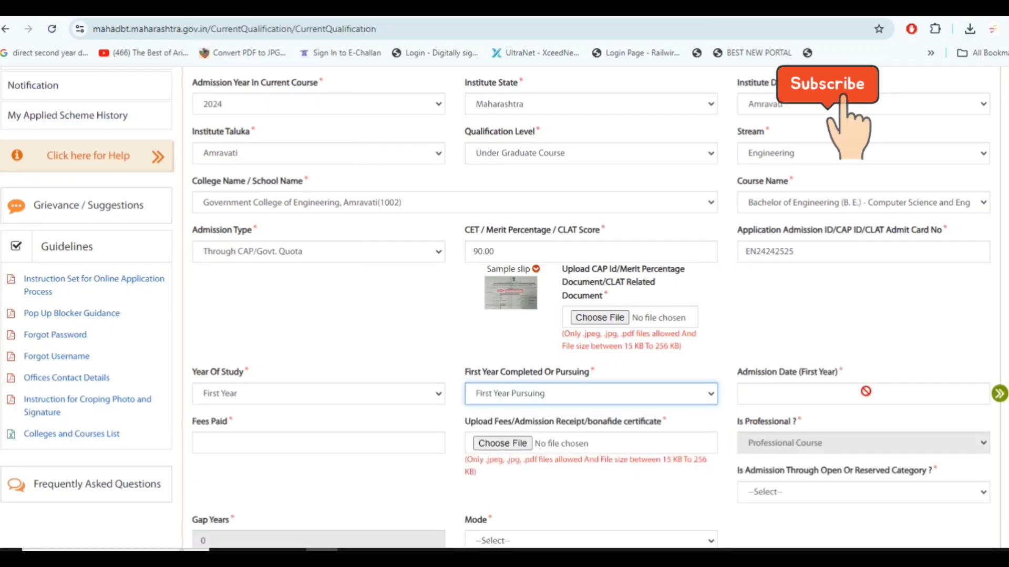
Set the first-year admission date to 26/07/2024 and the fees paid to 0
left_click(865, 393)
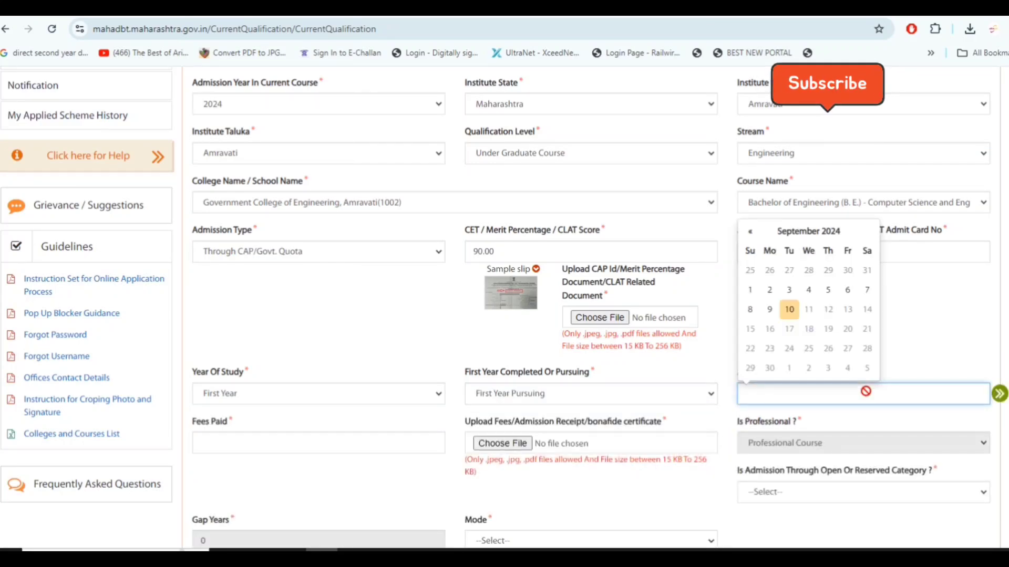
left_click(751, 232)
left_click(751, 233)
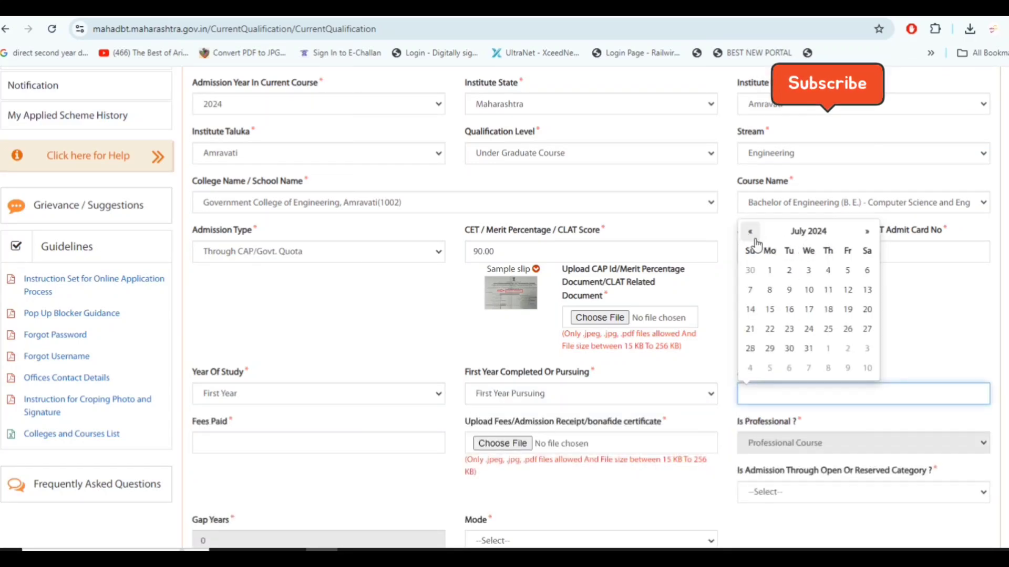
left_click(848, 330)
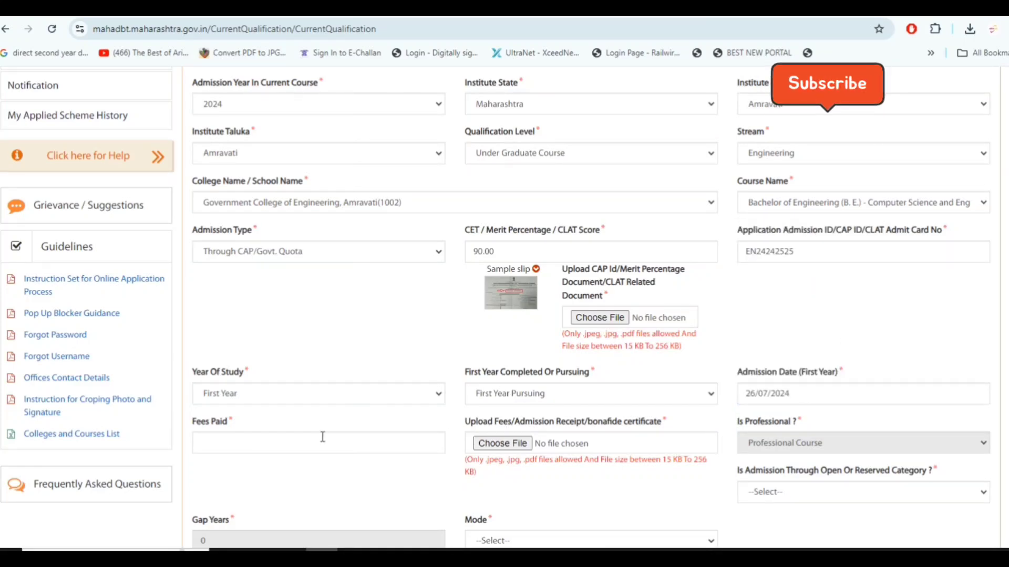
scroll(322, 434, "down", 1)
left_click(326, 375)
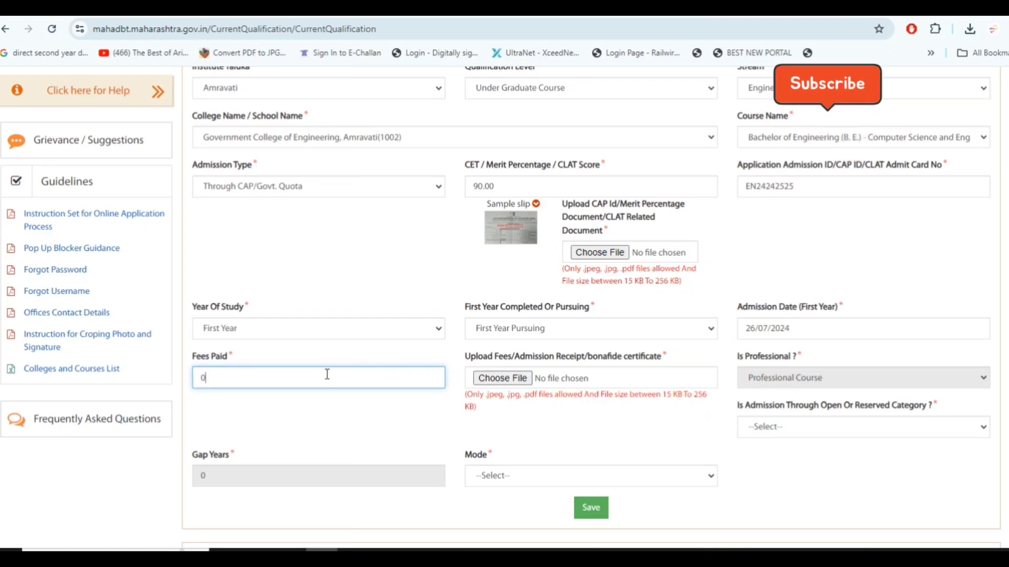
double_click(533, 357)
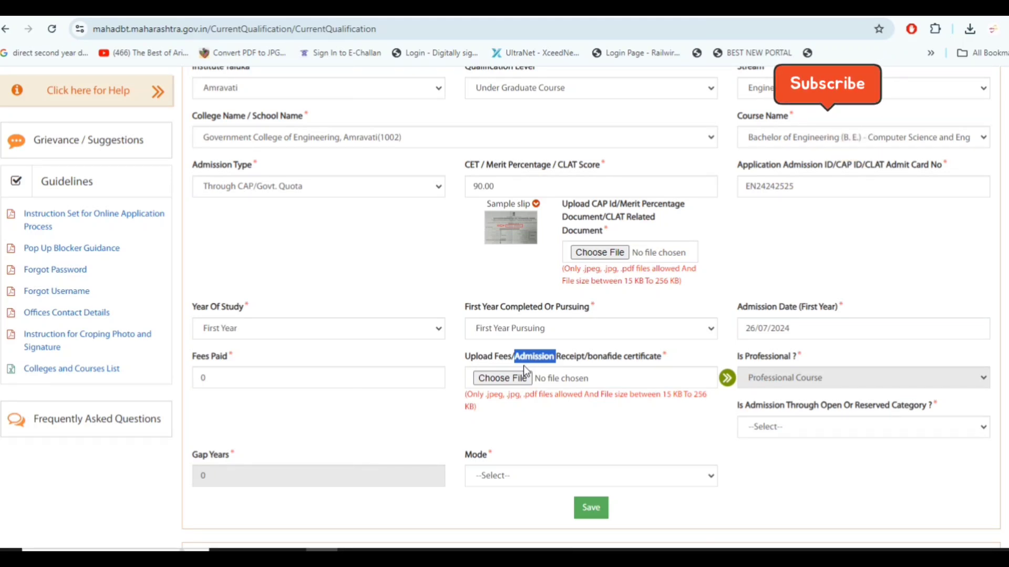
left_click(848, 156)
Set the current course's admission category to (SC) Scheduled Caste and its mode to Regular
left_click(850, 431)
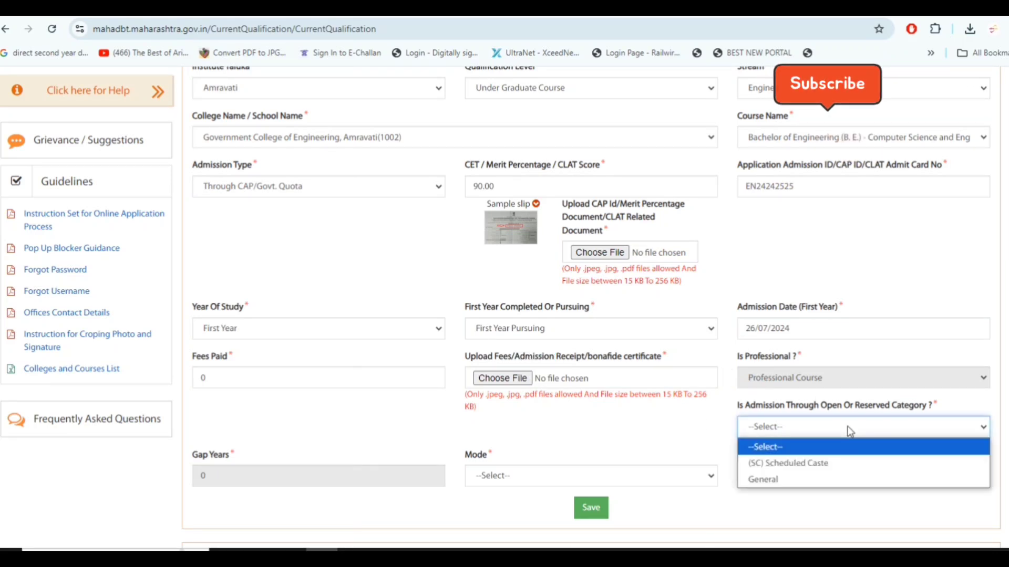
left_click(872, 471)
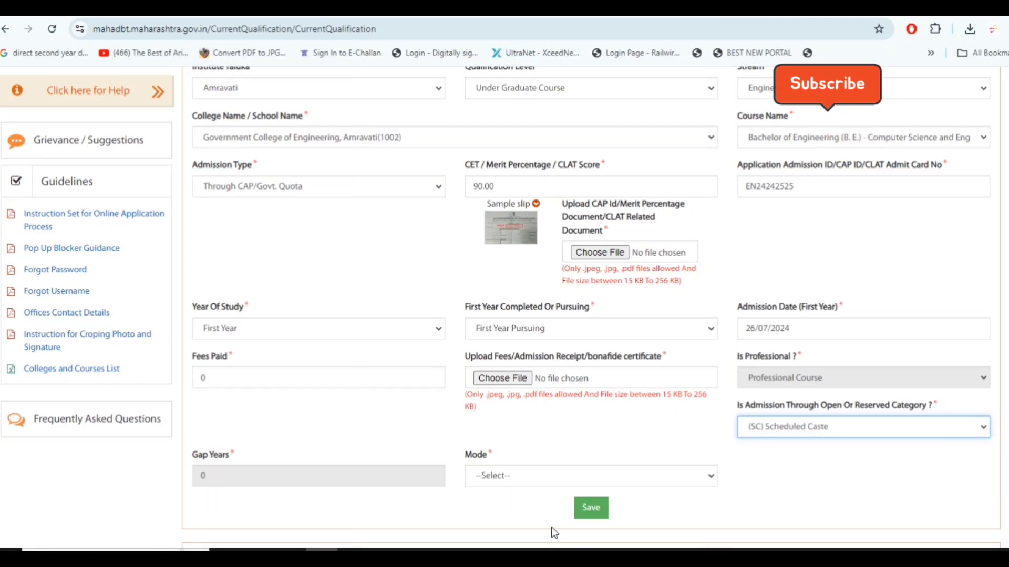
left_click(514, 477)
left_click(536, 512)
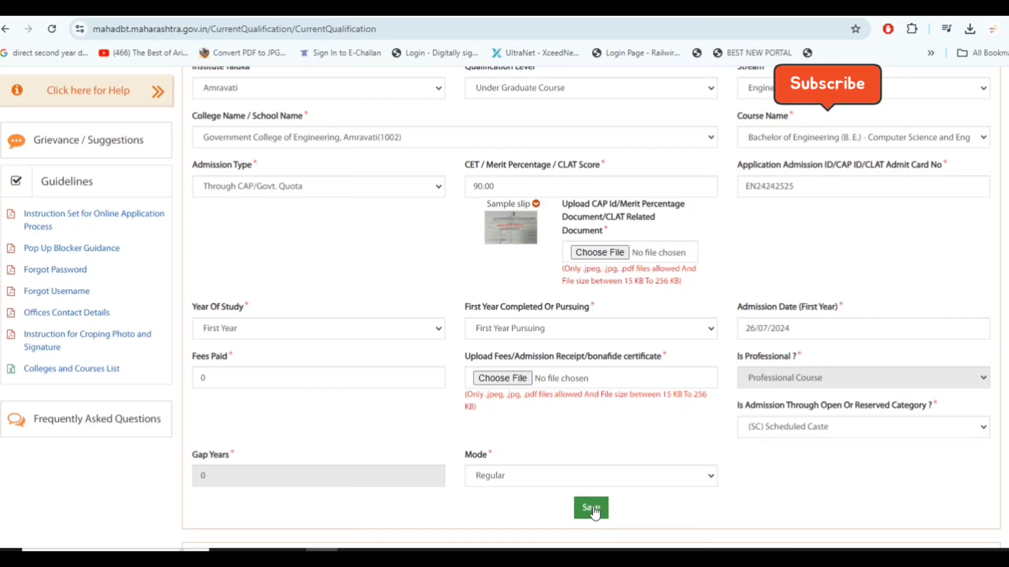
Upload BB.pdf as both the CAP ID document and the fees/admission receipt of the current course
left_click(606, 250)
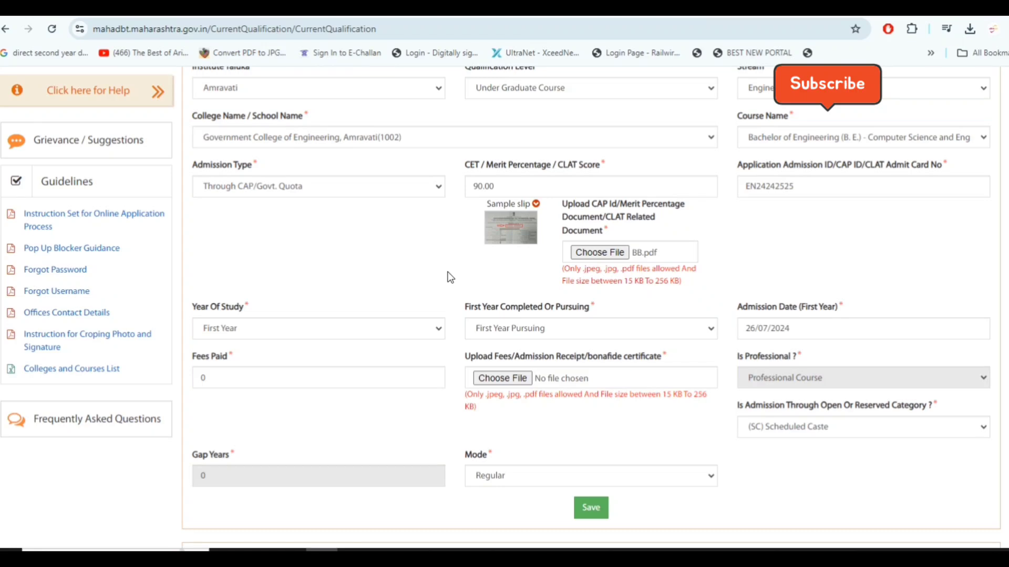
left_click(496, 376)
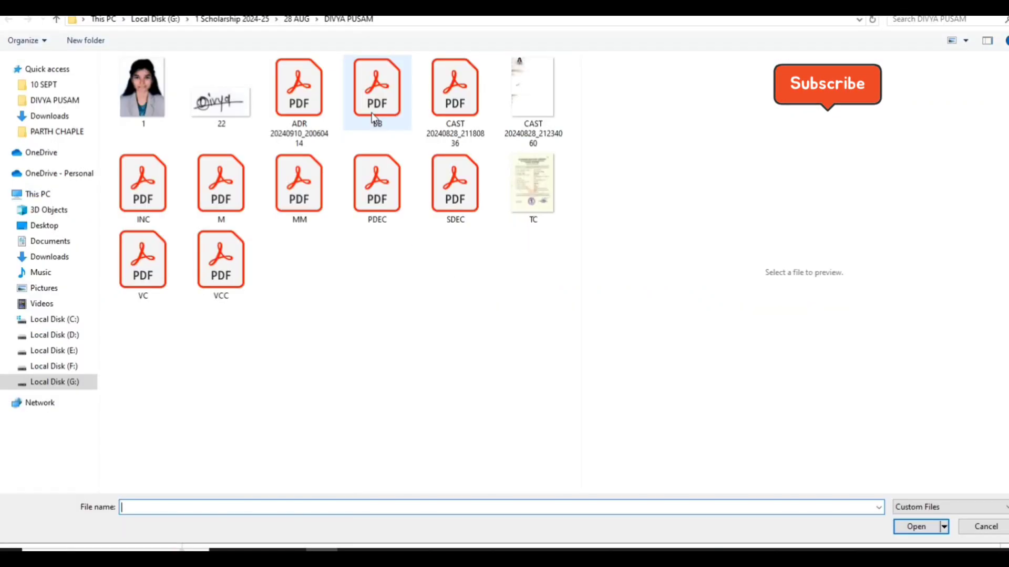
left_click(371, 113)
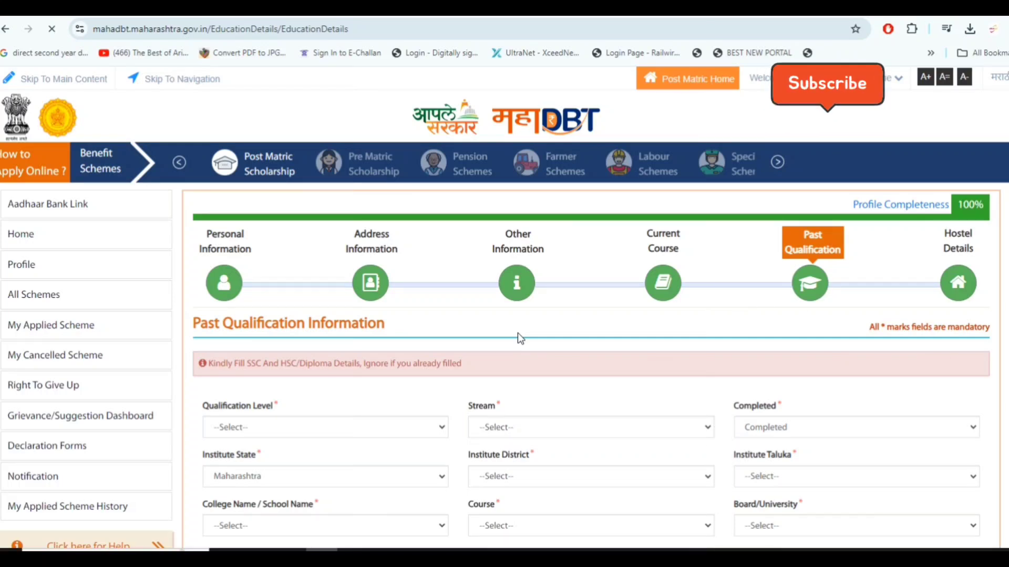
Set the past qualification's level to Under Graduate Course and its stream to Engineering
scroll(518, 332, "down", 5)
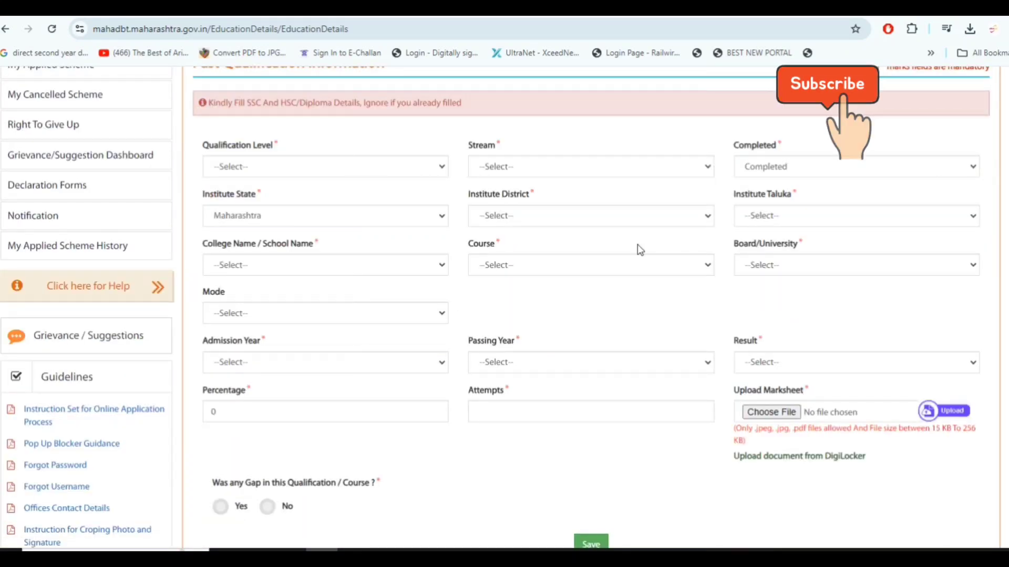
left_click(332, 166)
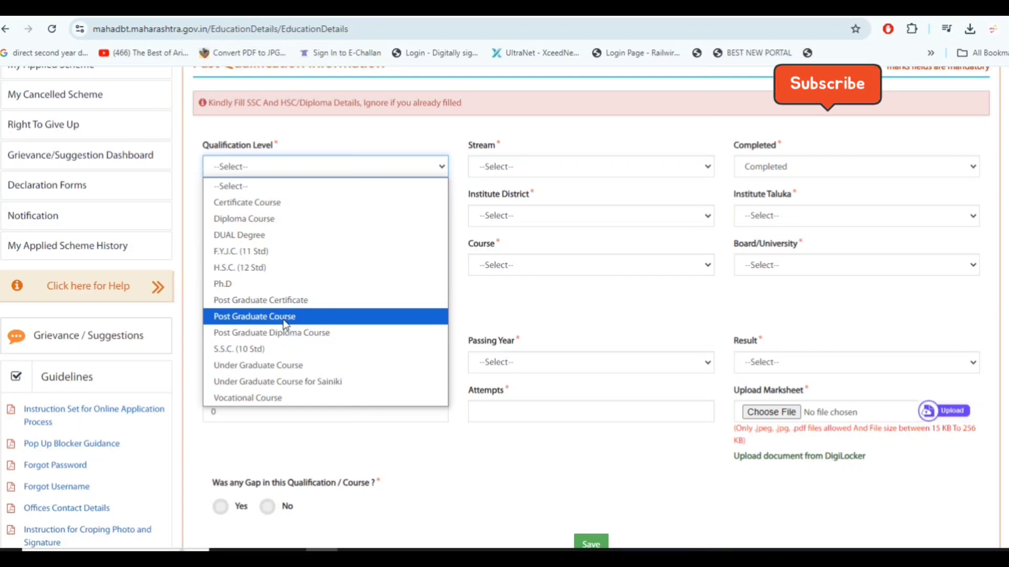
left_click(257, 365)
left_click(565, 167)
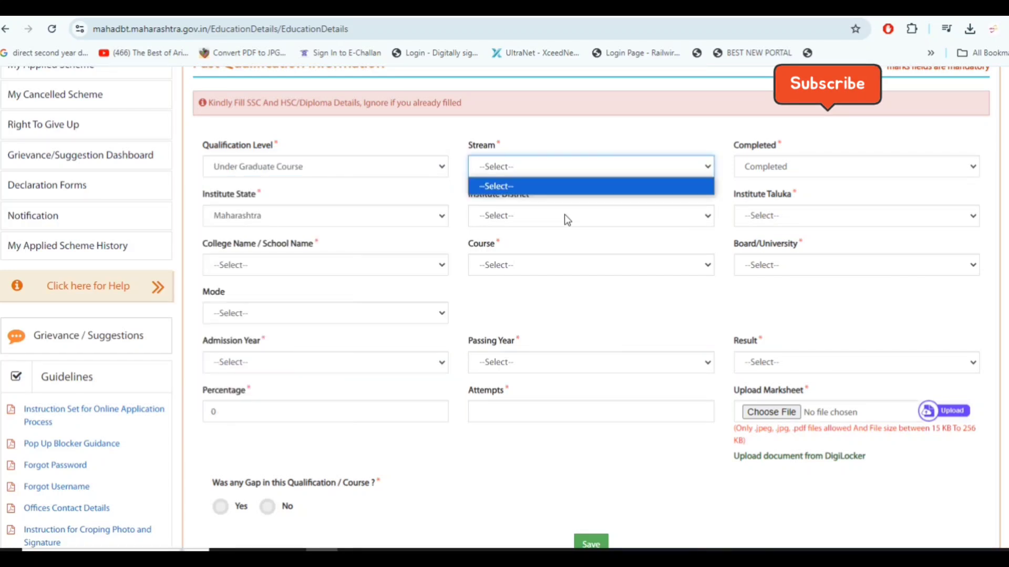
left_click(569, 166)
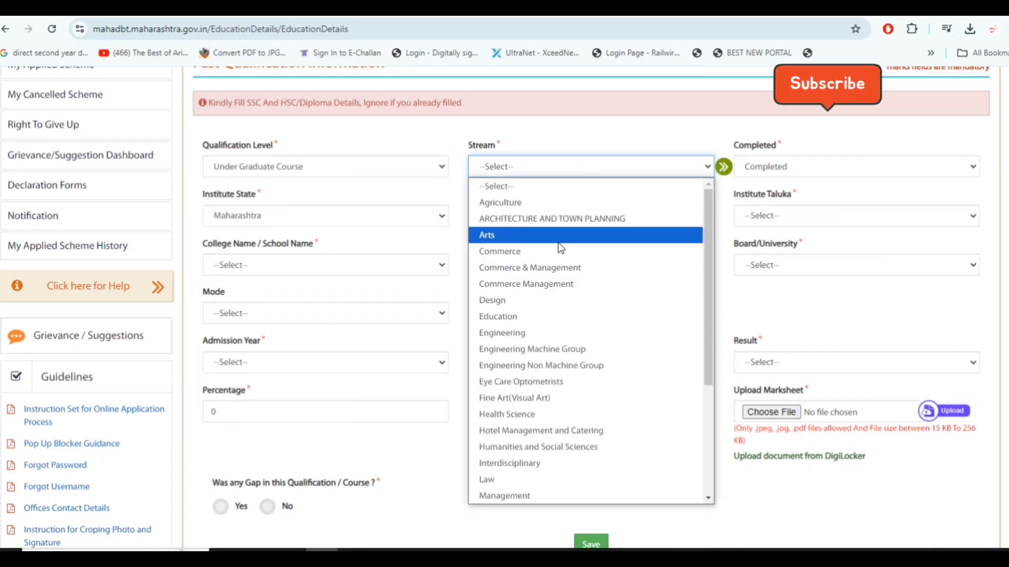
left_click(555, 333)
Set the past qualification's institute district and institute taluka to Amravati
left_click(593, 216)
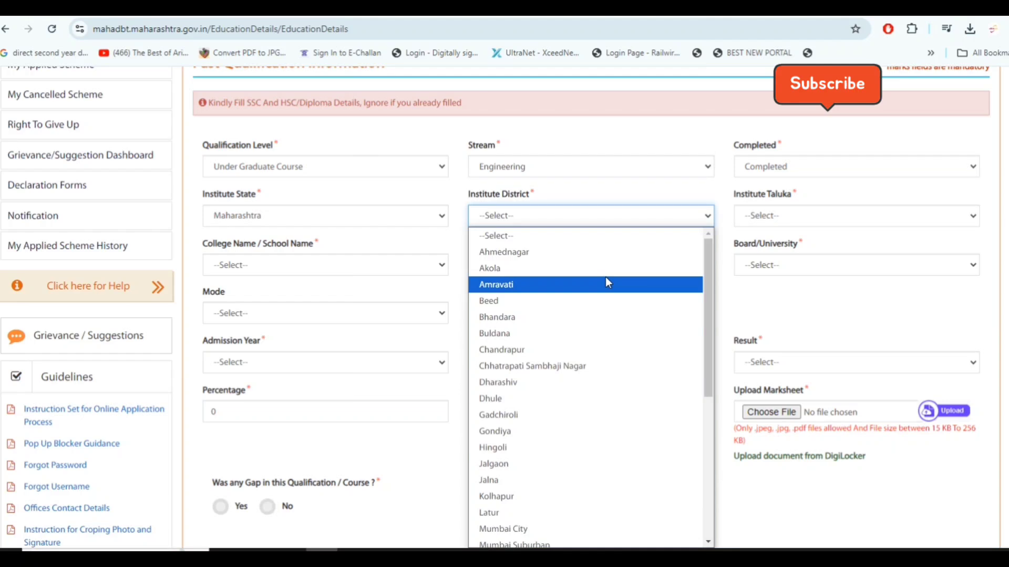
left_click(606, 284)
left_click(917, 217)
left_click(865, 268)
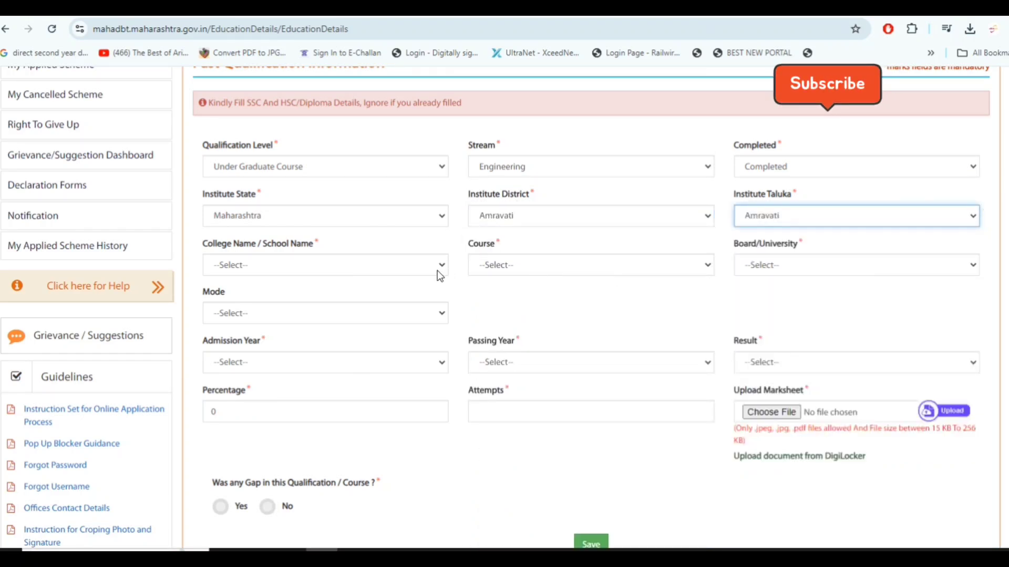
Choose P. R. Pote Patil Institute of Engineering & Research as the past college, with course Bachelor of Engineering (B. E.) - Electrical Engineering (UnAided)
left_click(440, 266)
left_click(577, 413)
left_click(617, 265)
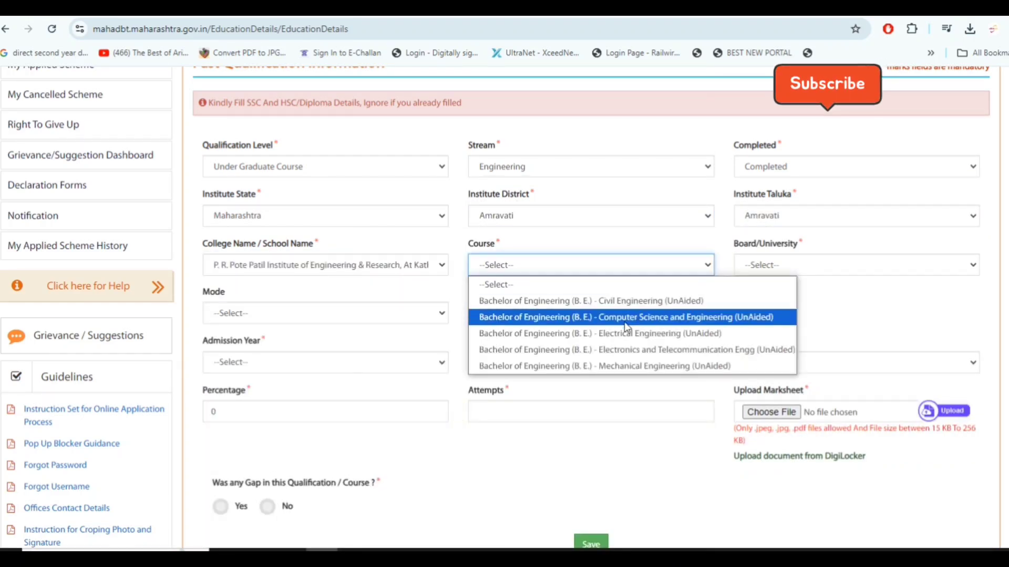
left_click(631, 333)
Set the past qualification's board/university to SANT GADGE BABA AMRAVATI UNIVERSITY and its mode to Regular
left_click(883, 265)
left_click(841, 300)
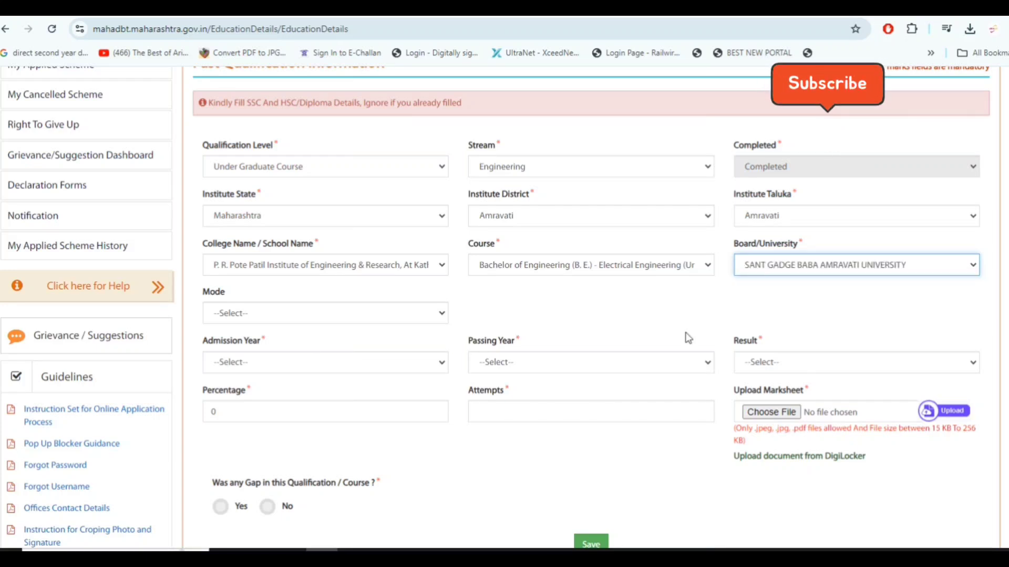
left_click(315, 313)
left_click(300, 349)
Set the past qualification's admission year to 1961, its passing year to 1975 and its result to Passed
left_click(301, 356)
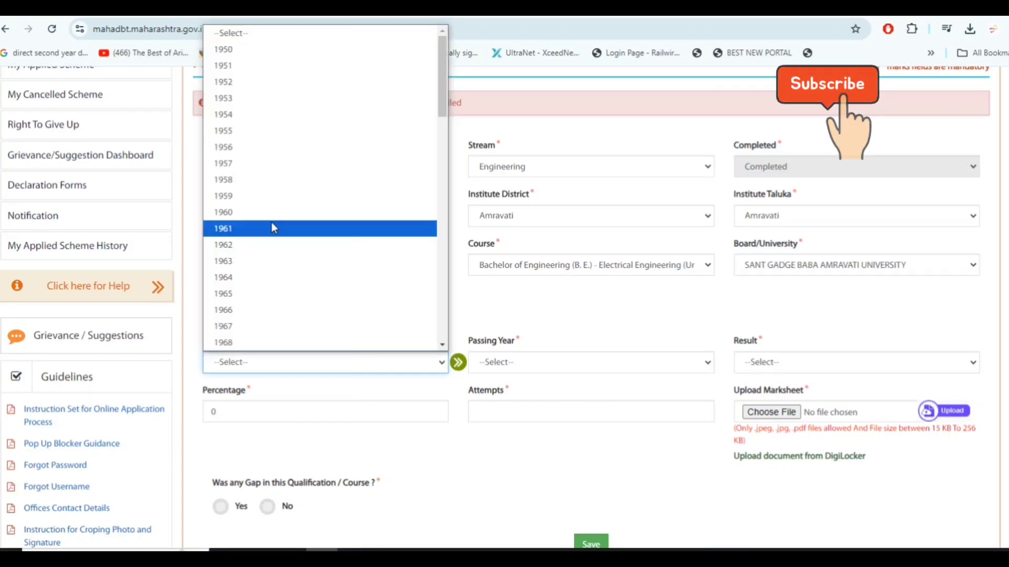
left_click(273, 228)
left_click(591, 362)
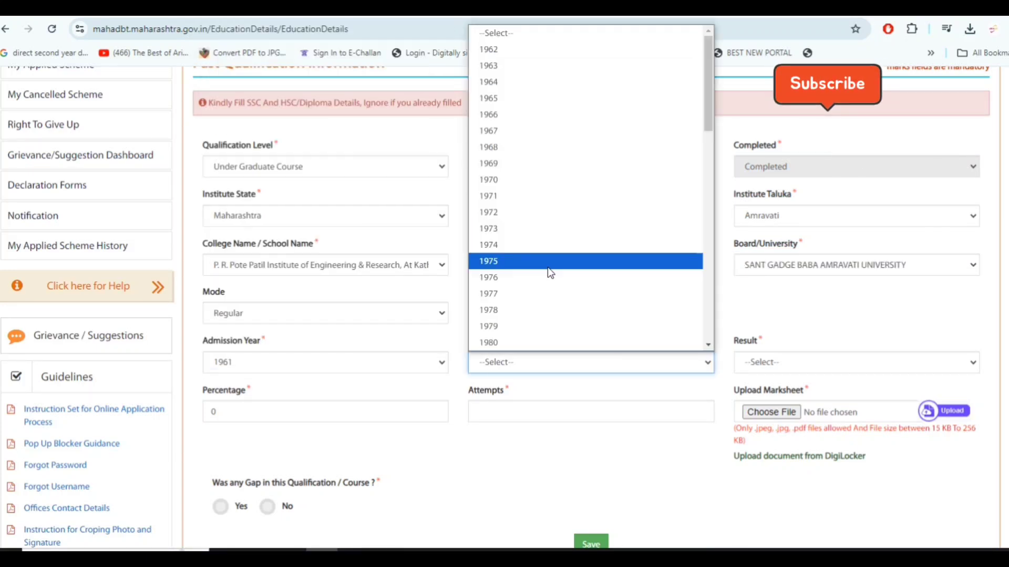
left_click(548, 267)
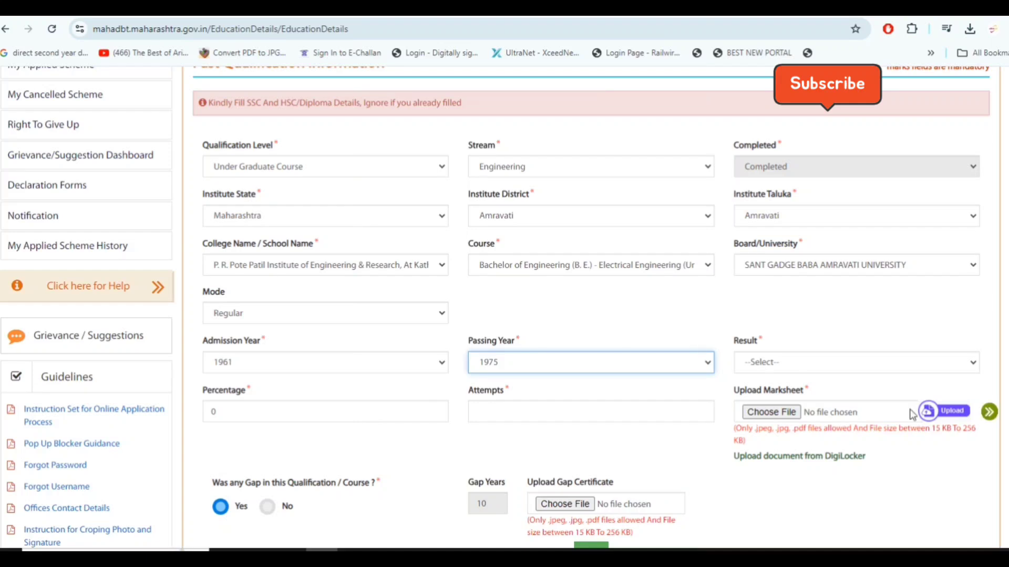
left_click(807, 367)
left_click(818, 397)
key("Tab")
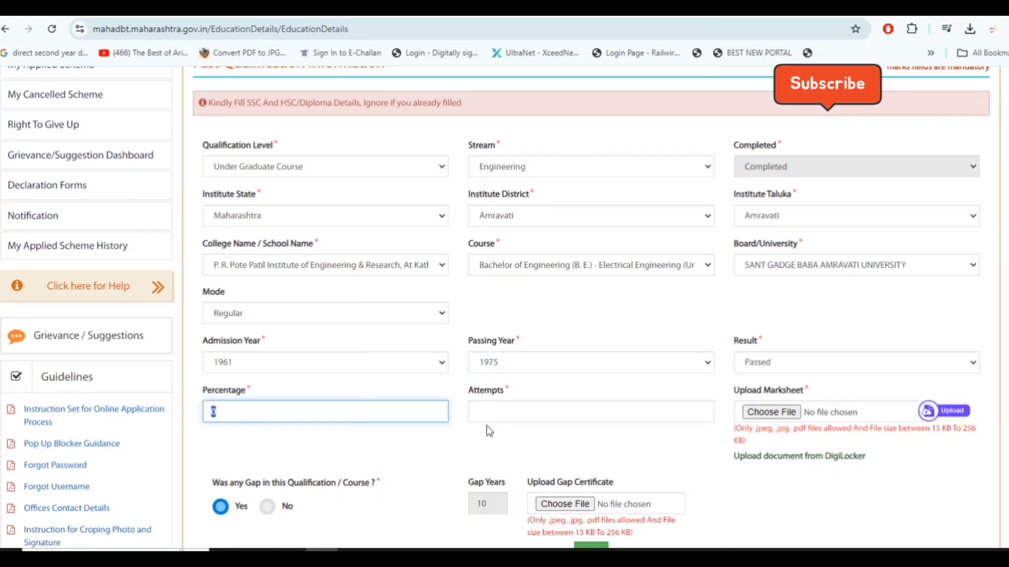
left_click(487, 413)
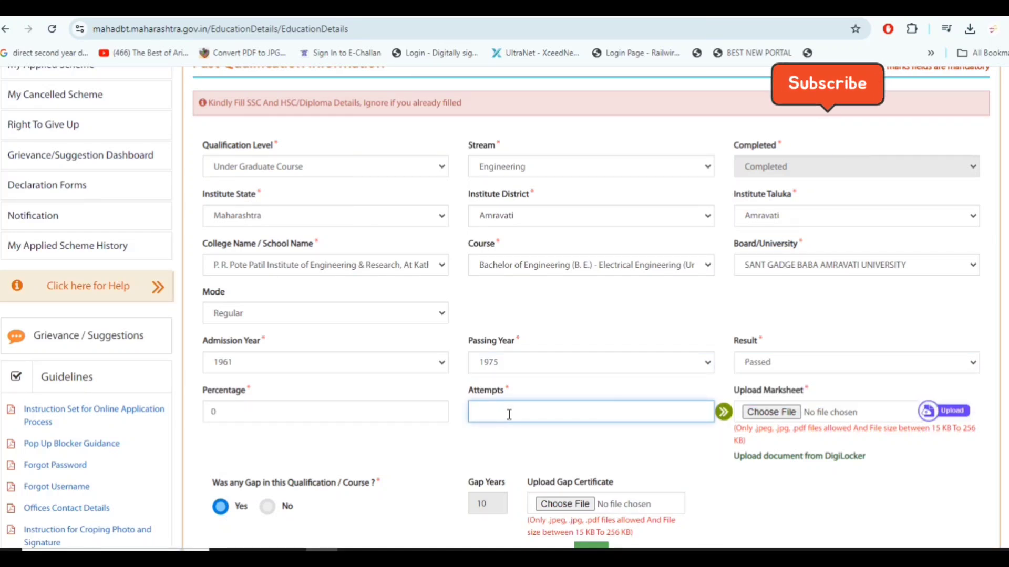
Change the past qualification's level to S.S.C. (10 Std), followed by H.S.C. (12 Std)
left_click(315, 167)
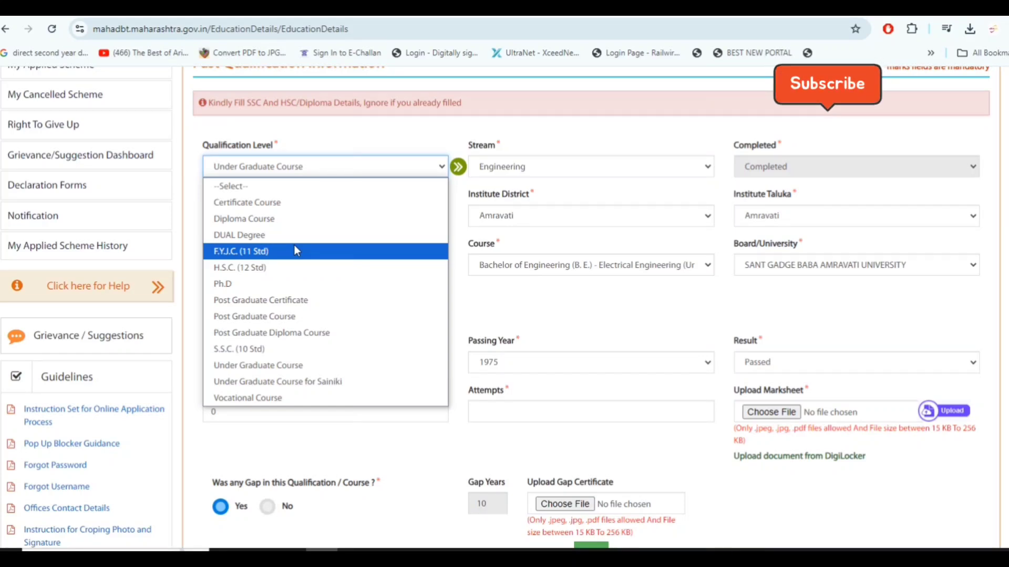
left_click(299, 349)
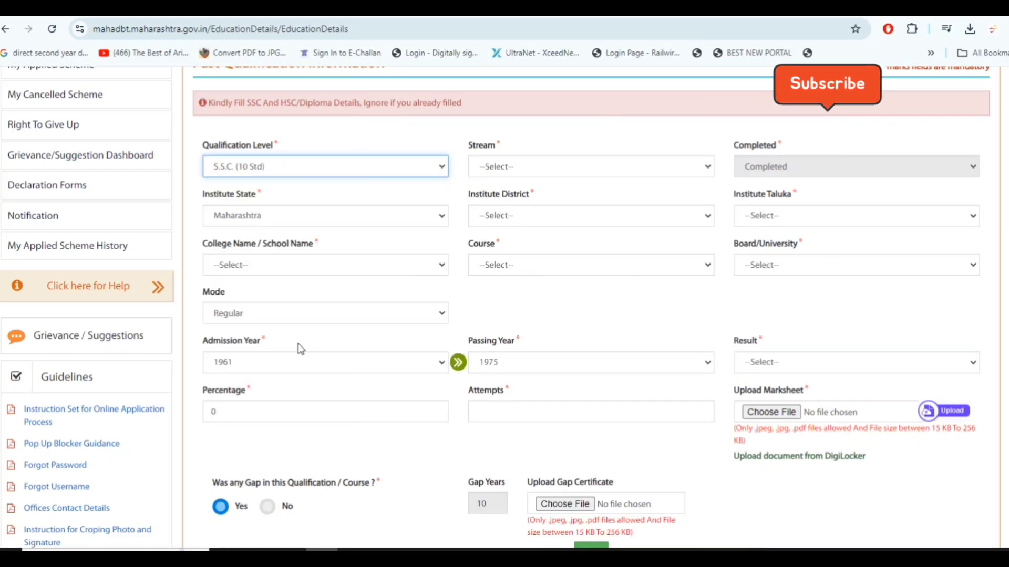
left_click(344, 172)
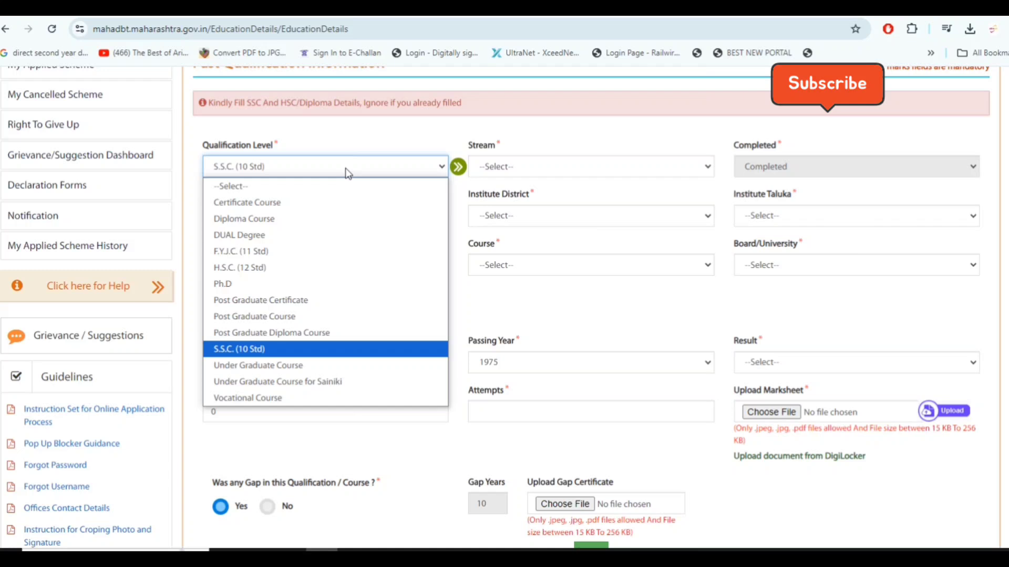
left_click(307, 267)
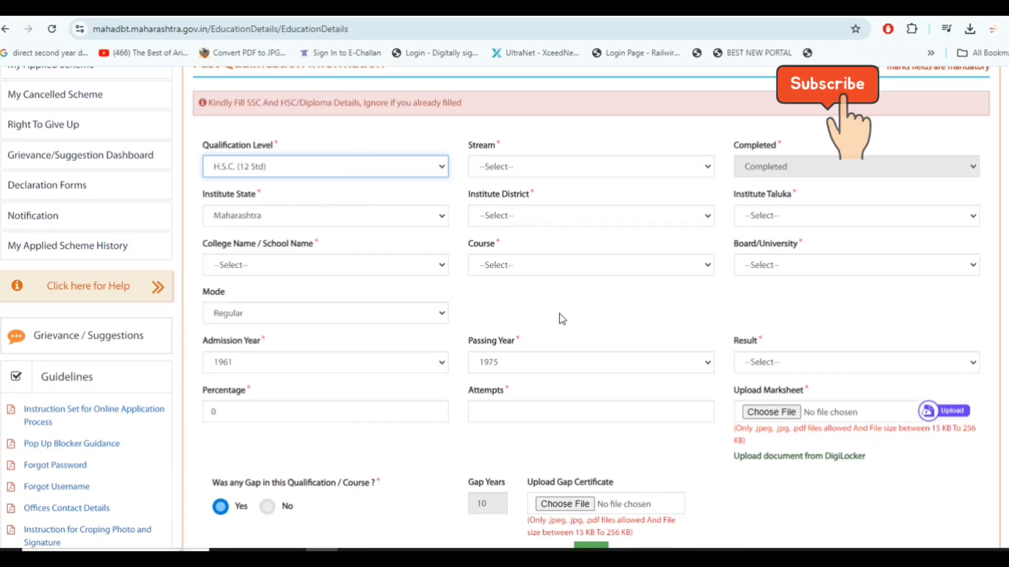
Review the saved S.S.C. and H.S.C. qualification records and continue to the hostel details
scroll(560, 315, "down", 5)
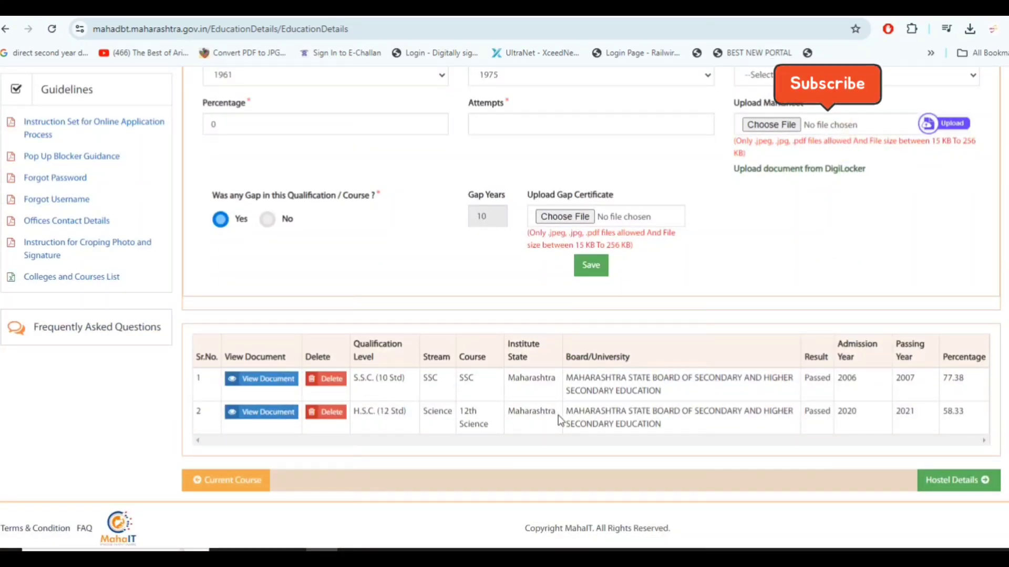
left_click_drag(368, 376, 405, 377)
left_click_drag(366, 410, 406, 410)
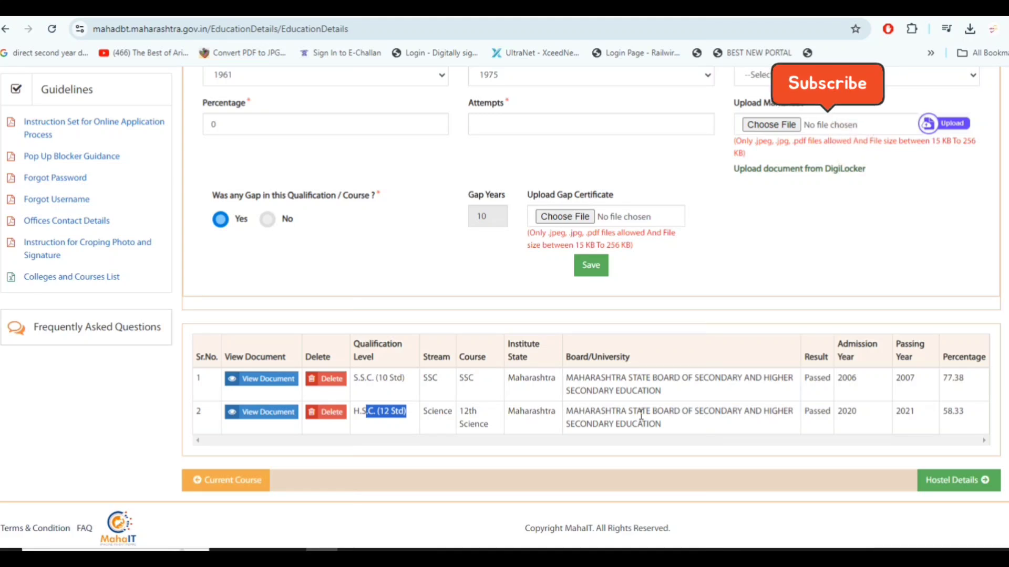
scroll(813, 404, "up", 5)
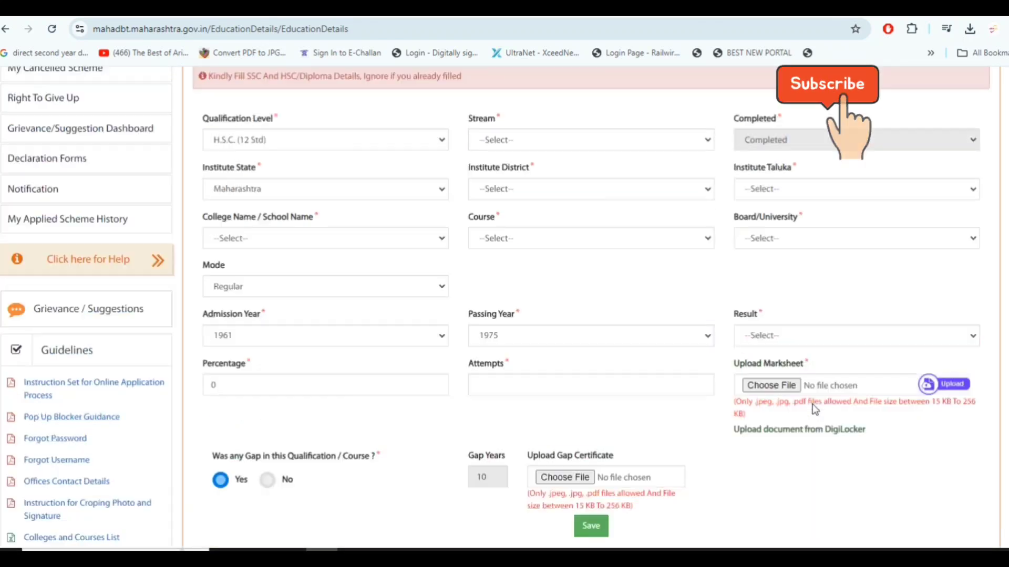
scroll(813, 405, "down", 5)
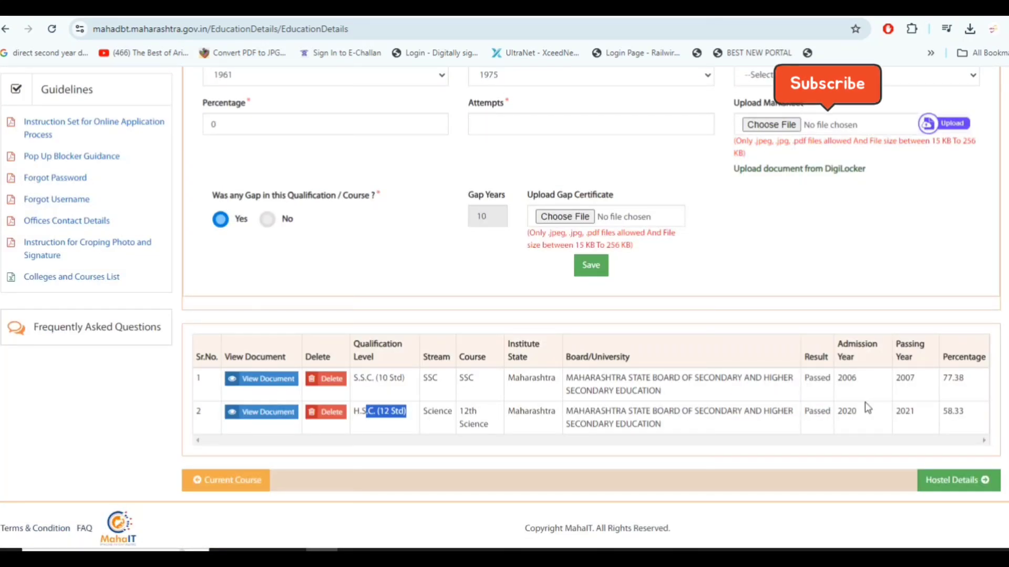
left_click(955, 480)
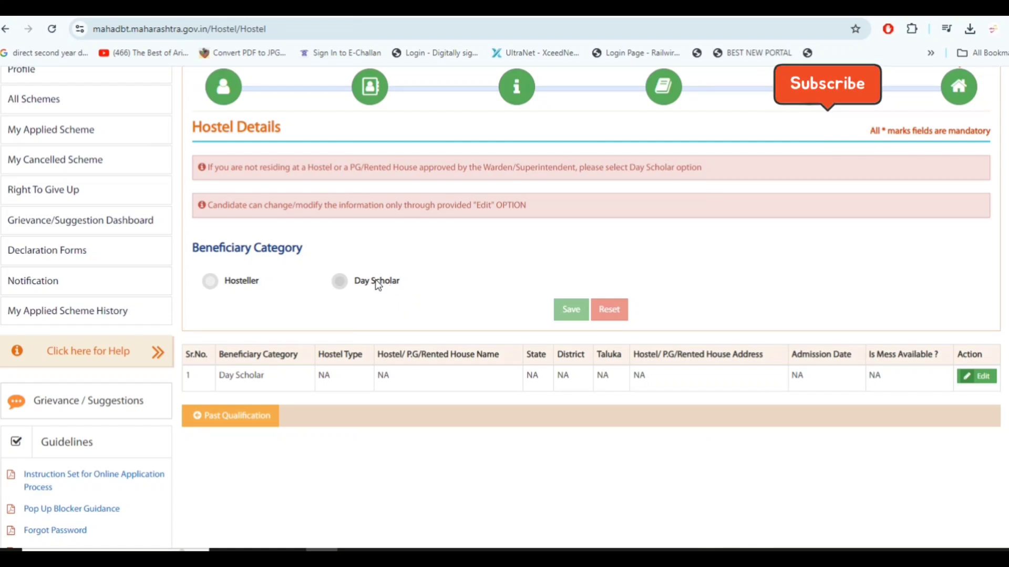
Choose Day Scholar as the beneficiary category and check the profile completeness
left_click(342, 283)
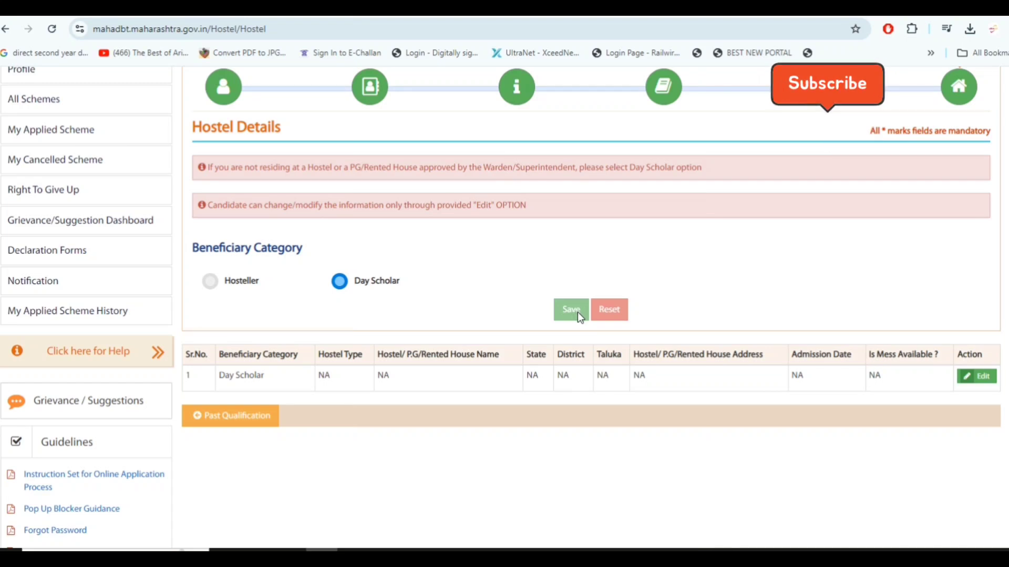
scroll(578, 312, "up", 2)
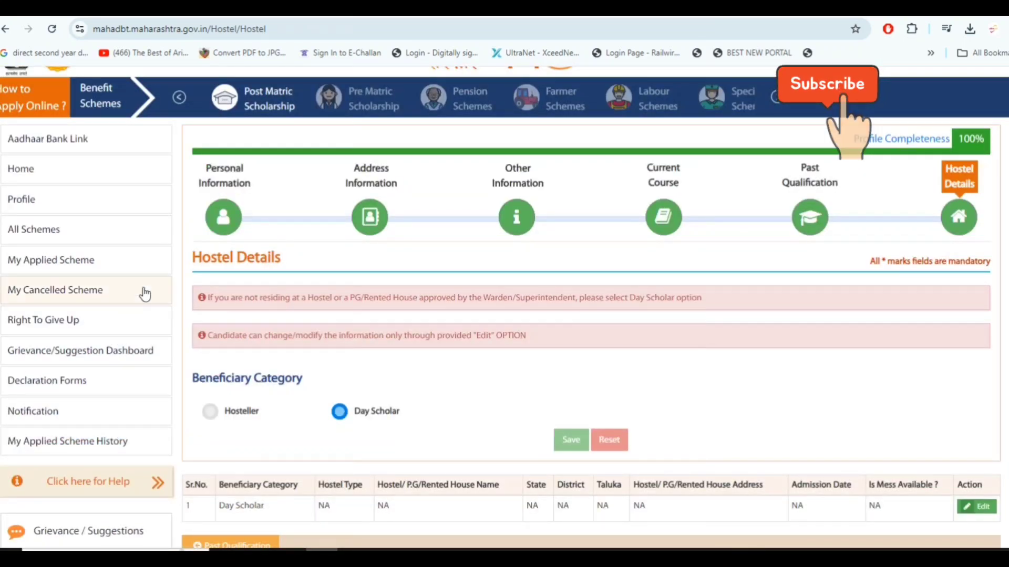
left_click_drag(956, 139, 988, 139)
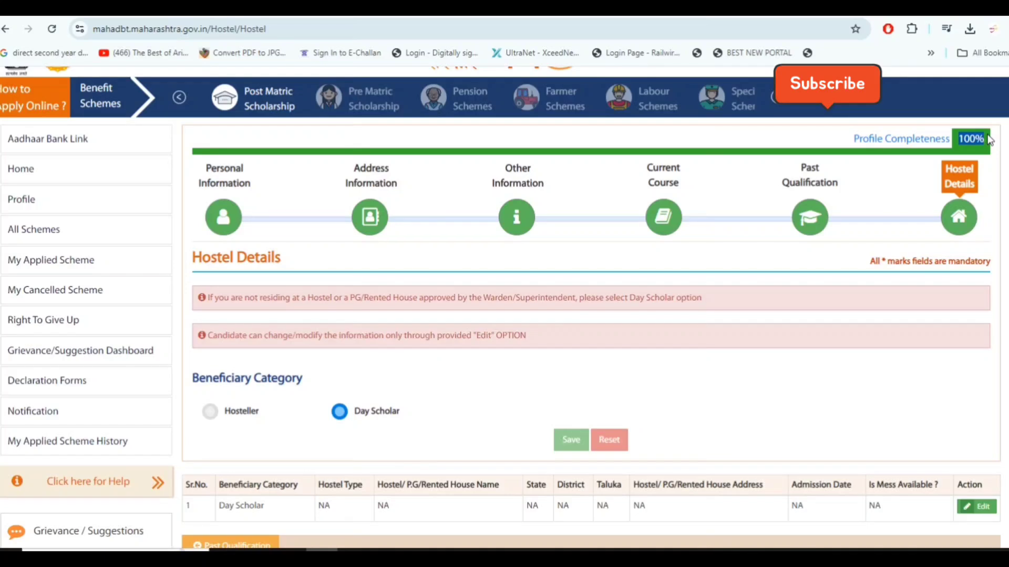
scroll(680, 329, "up", 1)
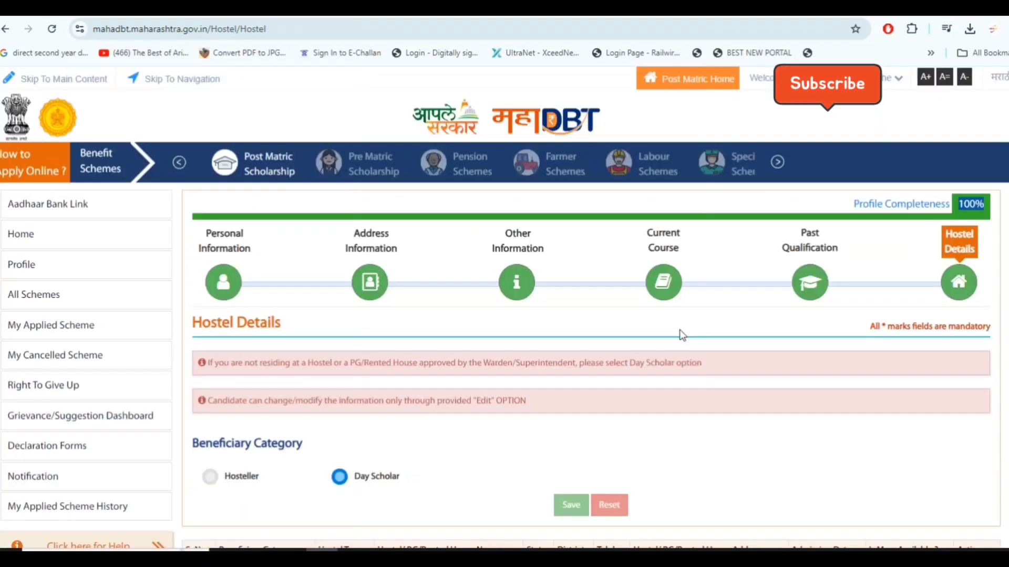
Return to the home page and view the post-matric schemes of the OBC, SEBC, VJNT & SBC Welfare Department
left_click(86, 235)
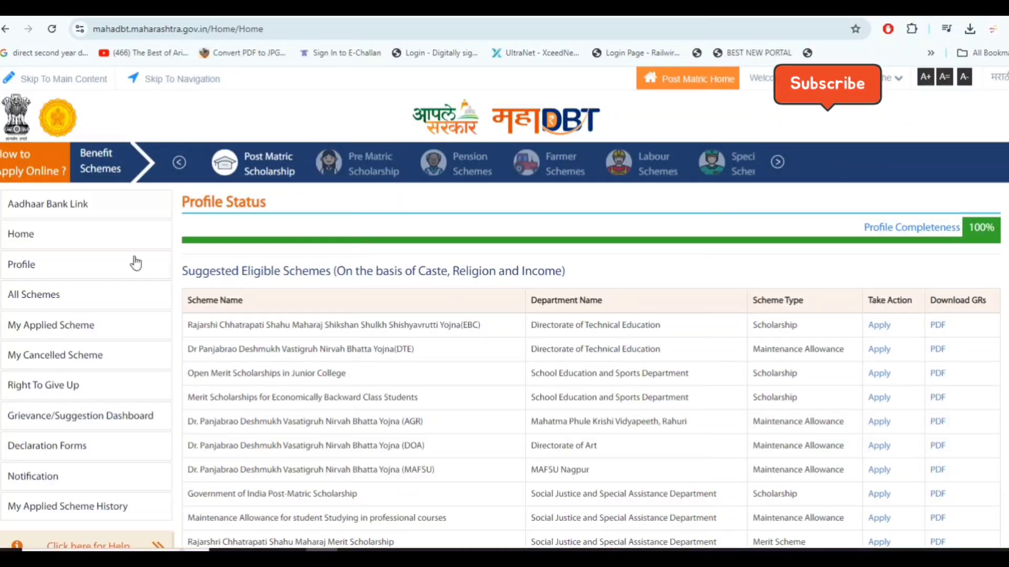
mouse_move(249, 158)
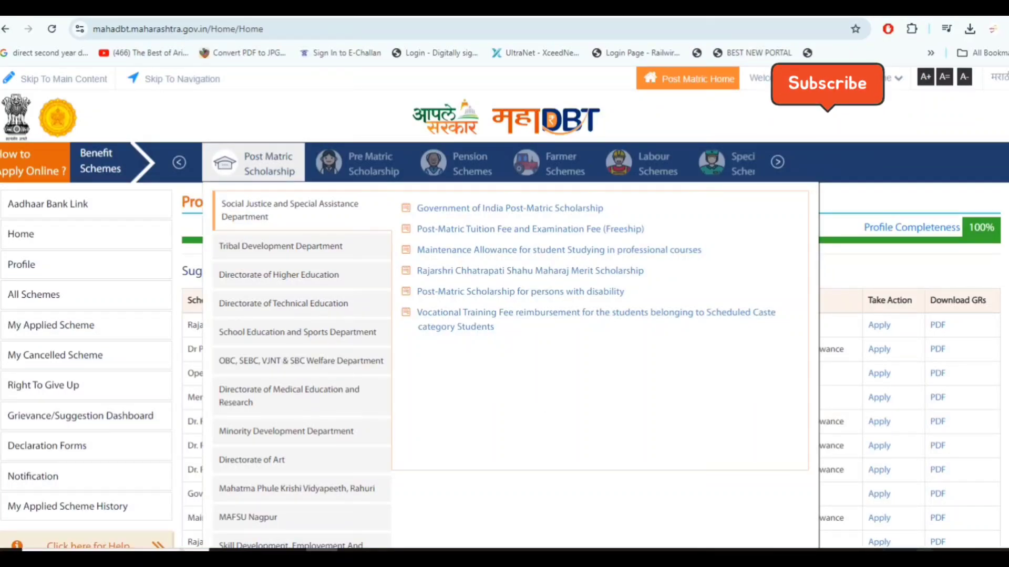
left_click(924, 554)
scroll(923, 554, "down", 9)
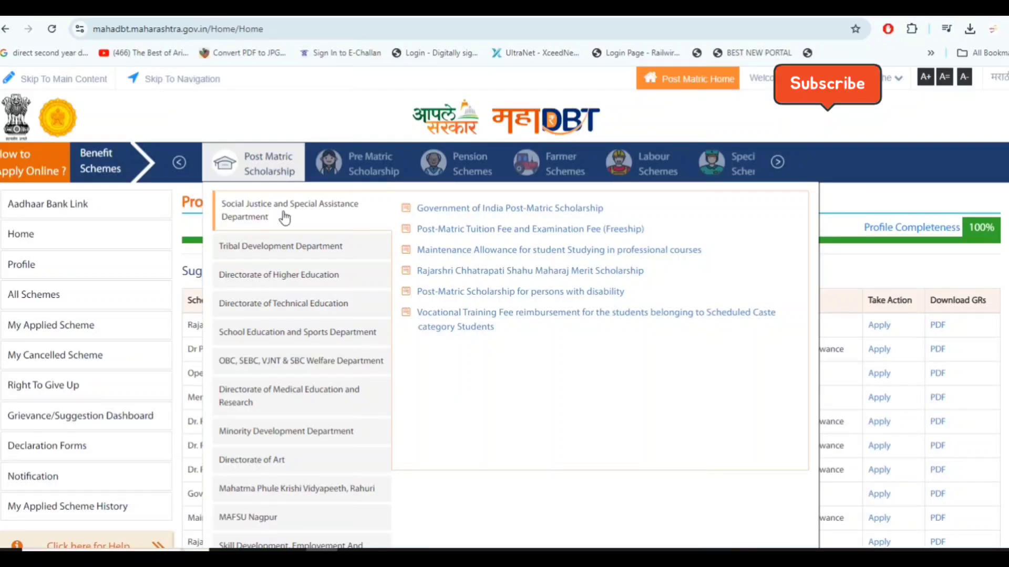
left_click(284, 362)
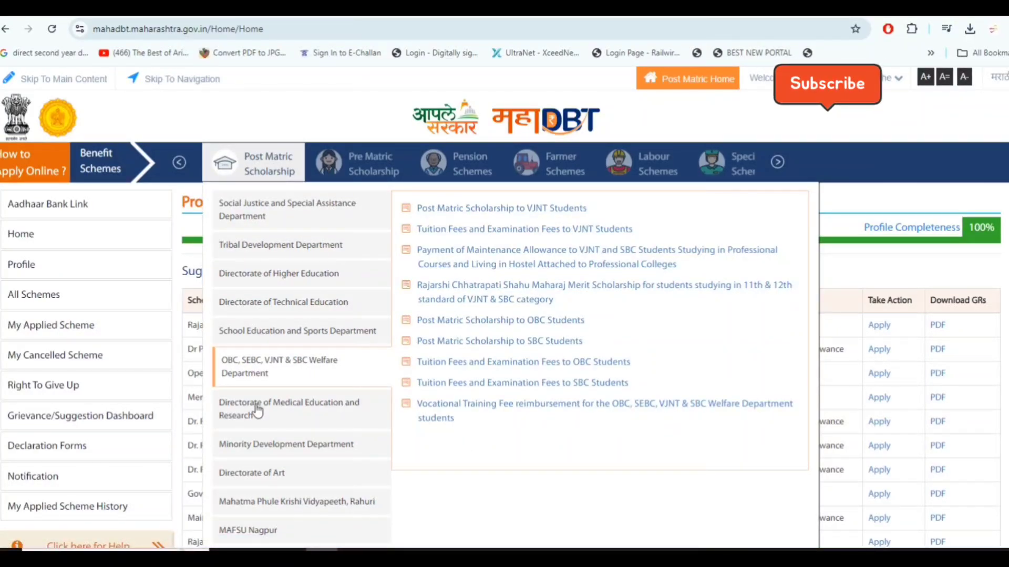
Apply for the Government of India Post-Matric Scholarship under the Social Justice and Special Assistance Department
left_click(276, 213)
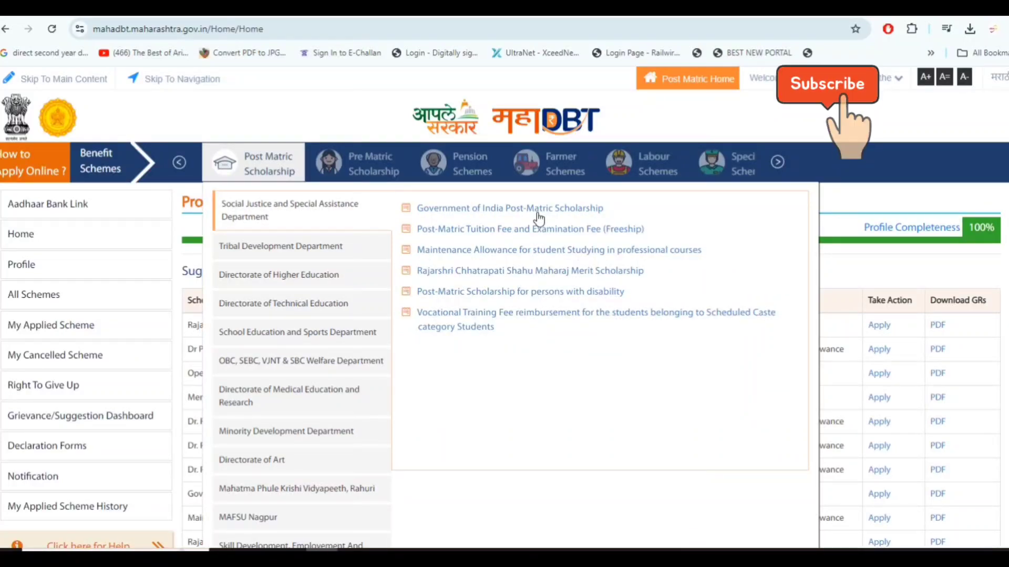
left_click(553, 208)
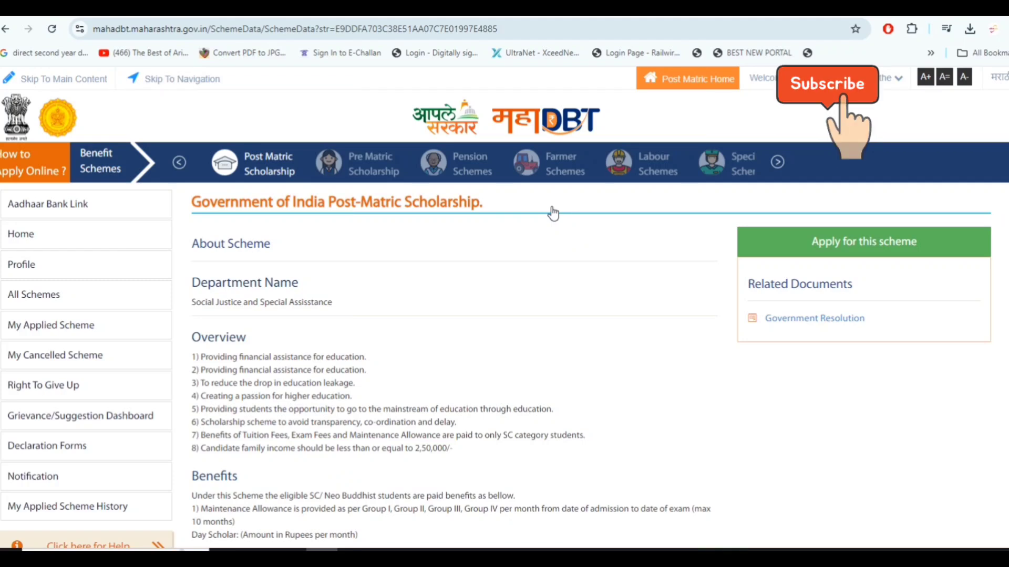
left_click(816, 247)
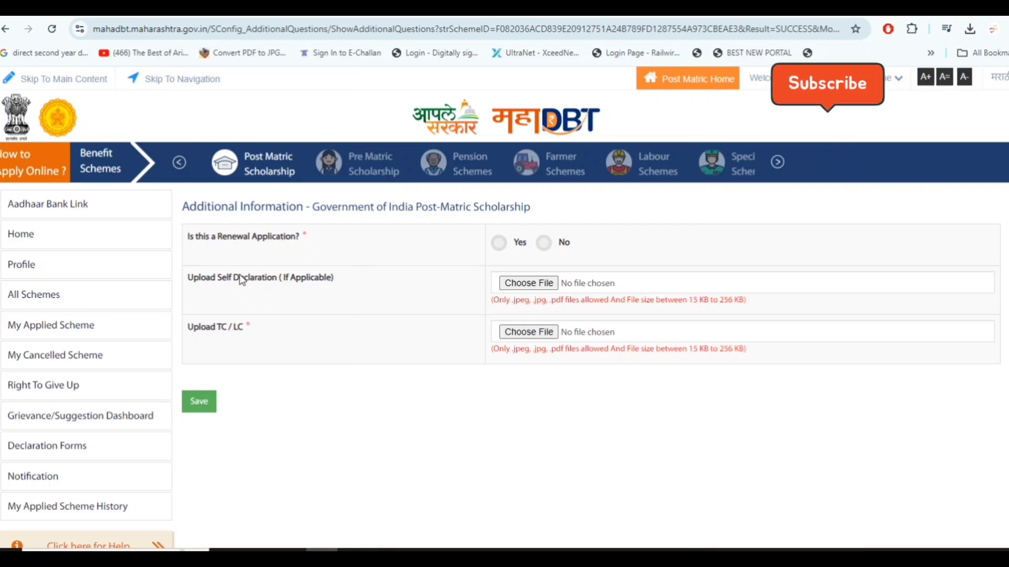
Answer No to the question whether this is a renewal application
double_click(191, 242)
left_click_drag(277, 237, 314, 242)
left_click(317, 244)
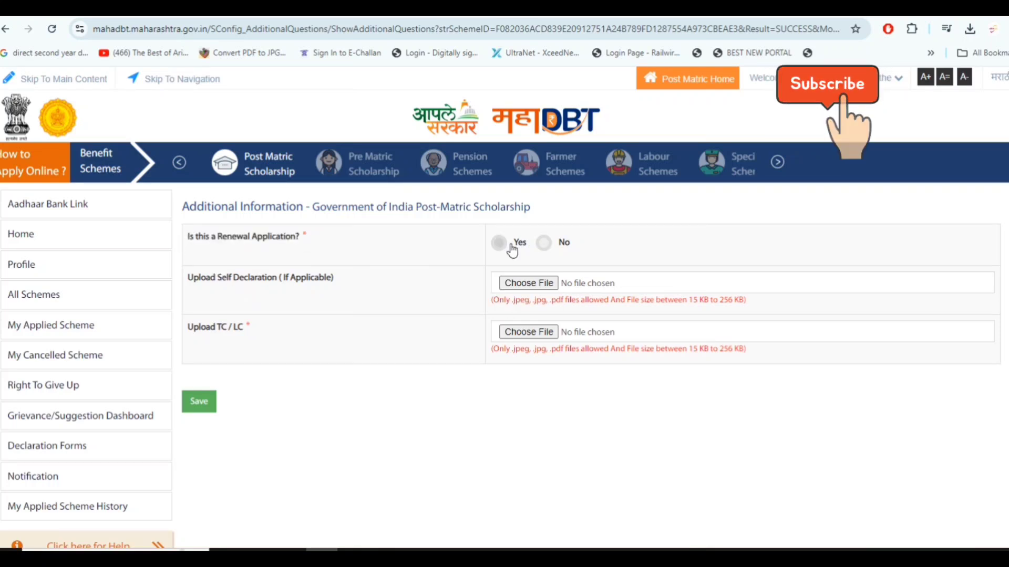
left_click(544, 250)
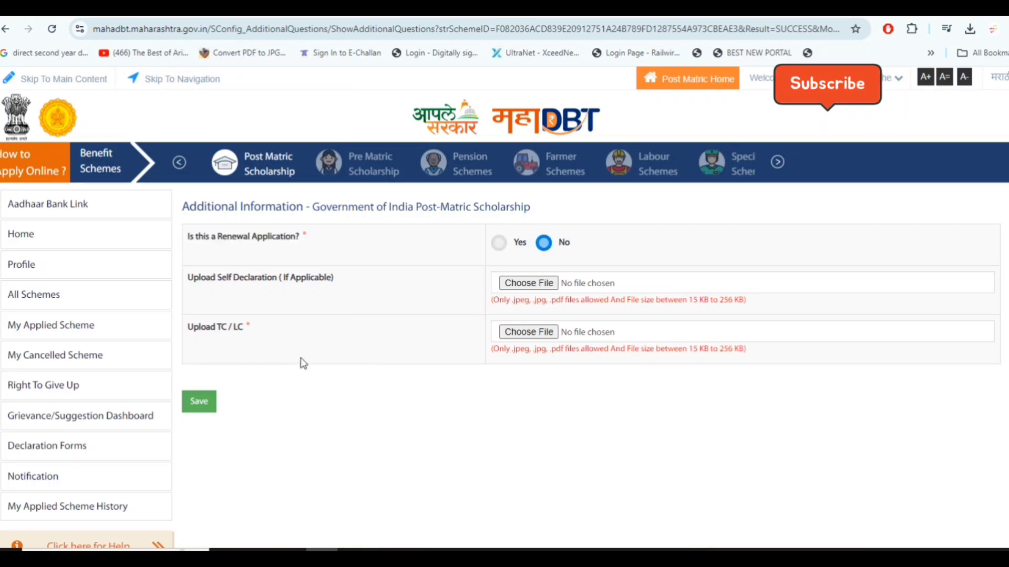
Examine the self declaration and TC / LC upload fields, including their allowed file formats and sizes
triple_click(210, 333)
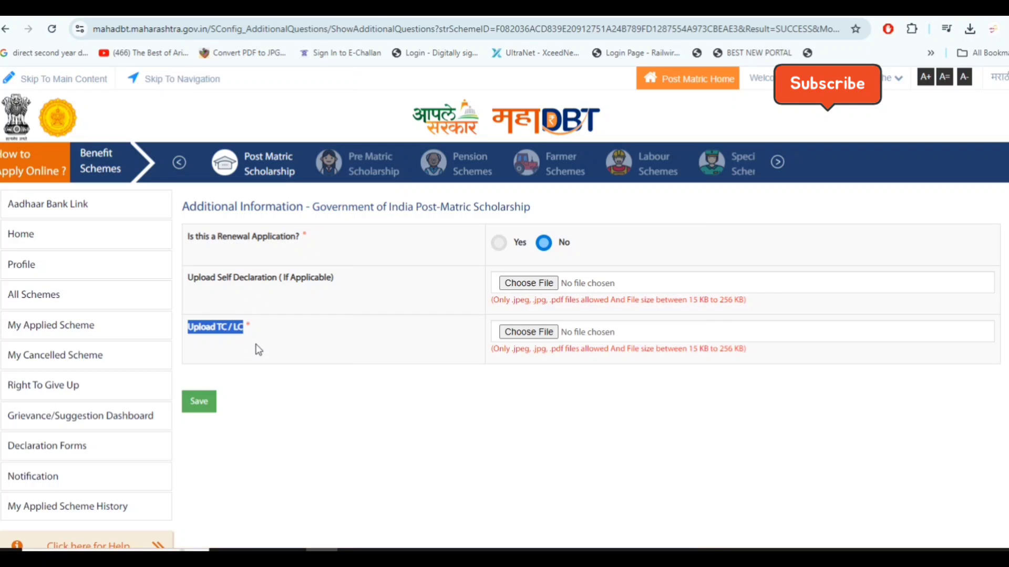
left_click(259, 350)
left_click_drag(193, 285, 329, 283)
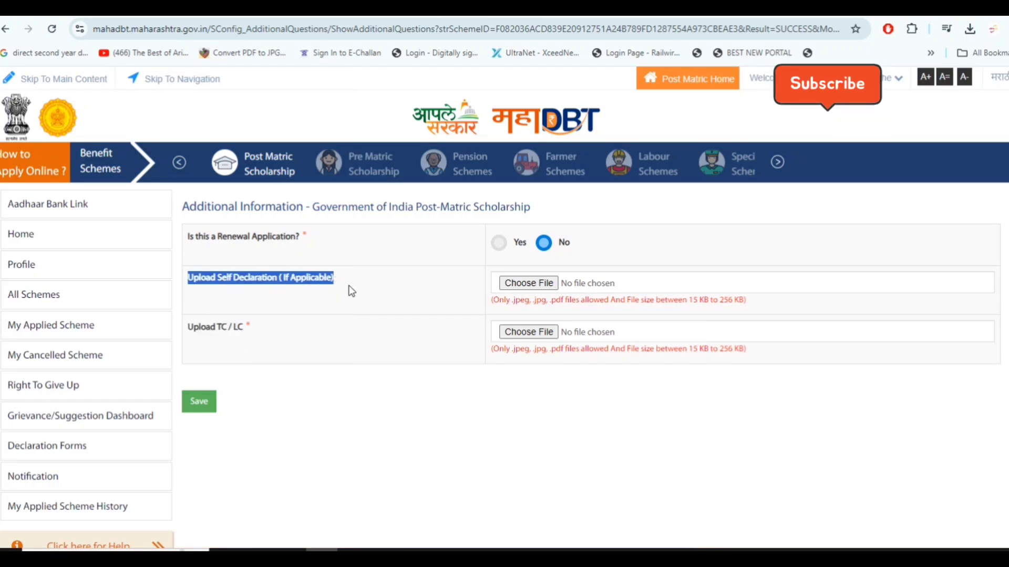
left_click(351, 292)
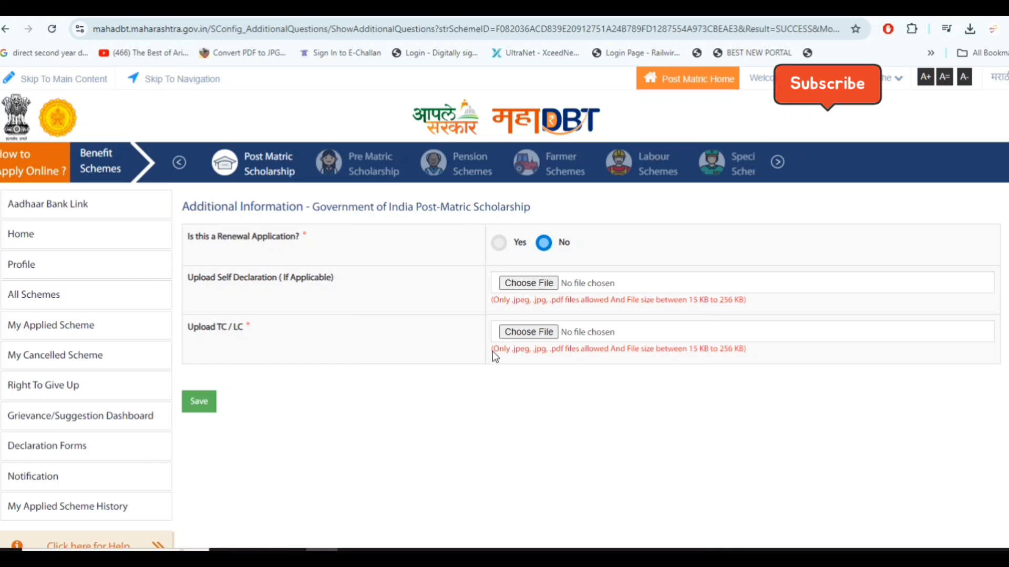
left_click_drag(493, 350, 723, 397)
left_click(723, 397)
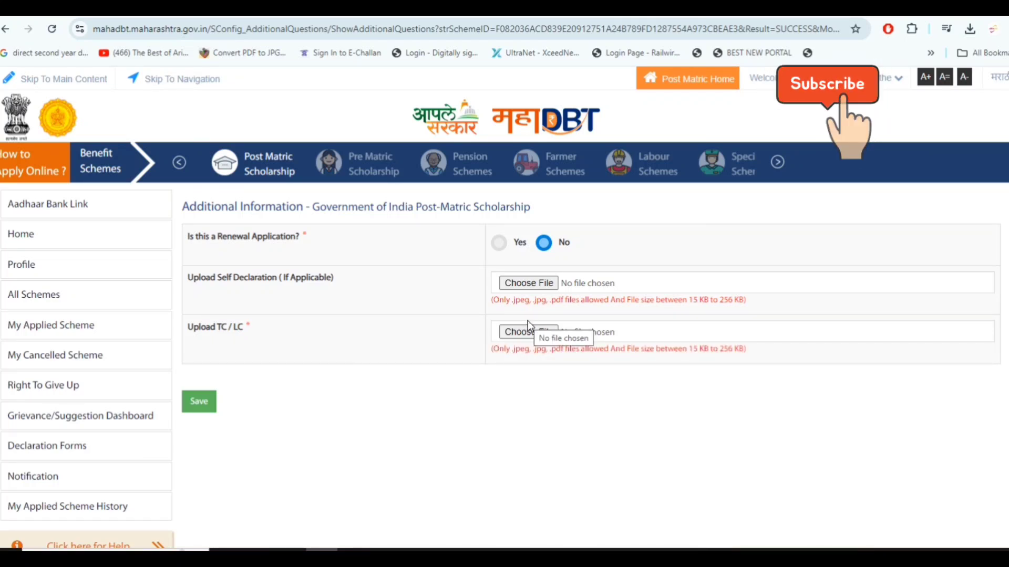
left_click_drag(491, 303, 761, 311)
left_click(761, 311)
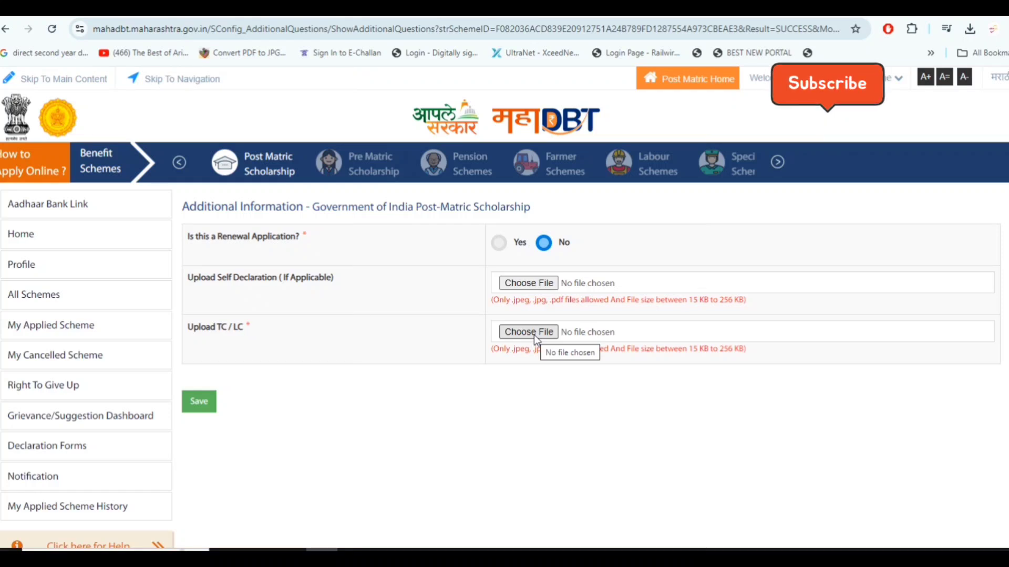
Upload TC.jpg as the TC / LC document and save the scholarship's additional information
left_click(534, 336)
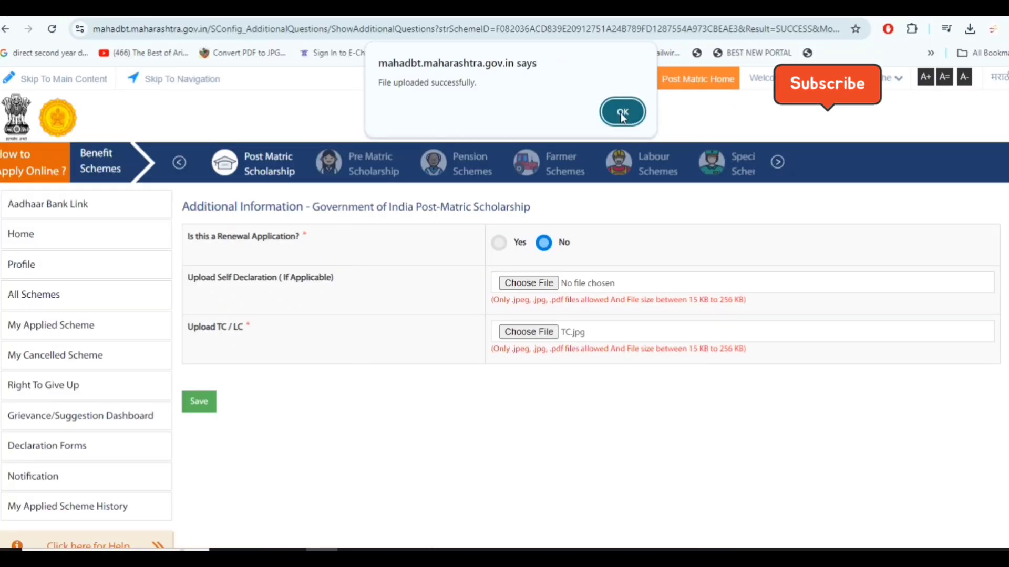
left_click(623, 116)
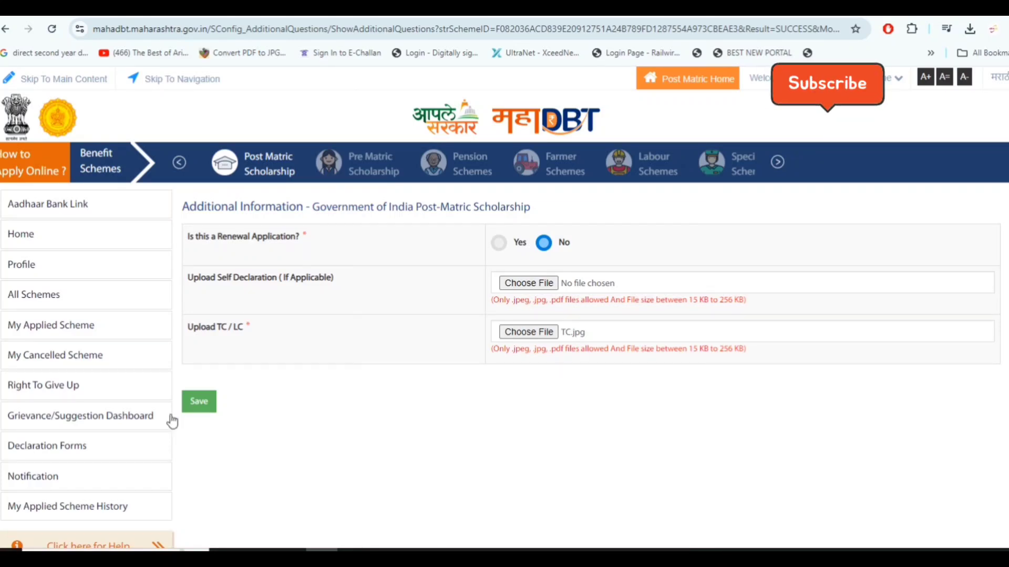
left_click(199, 405)
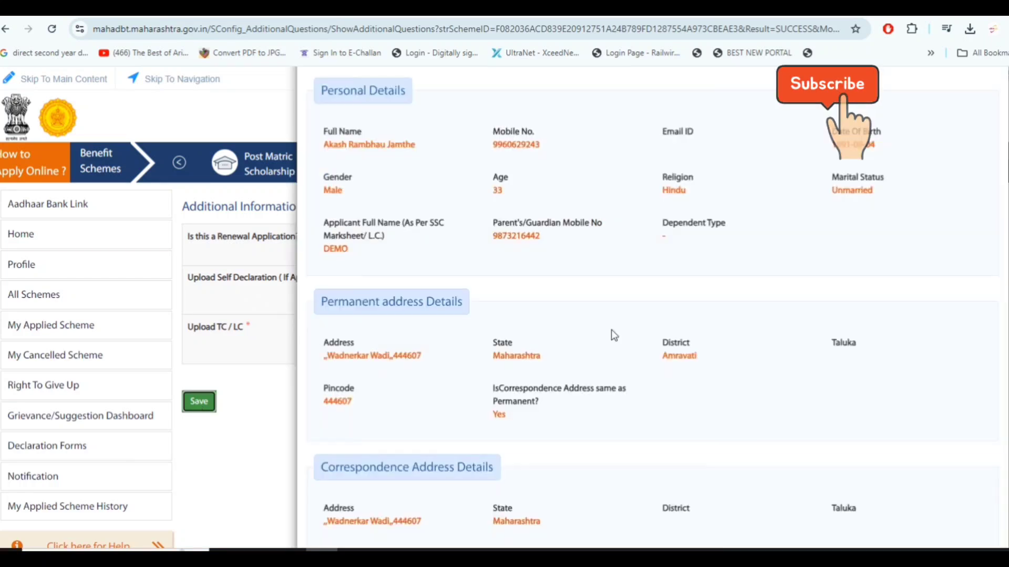
Review the application preview from the personal and address details through the certificate, qualification, course and hostel details to the declaration
scroll(611, 329, "down", 3)
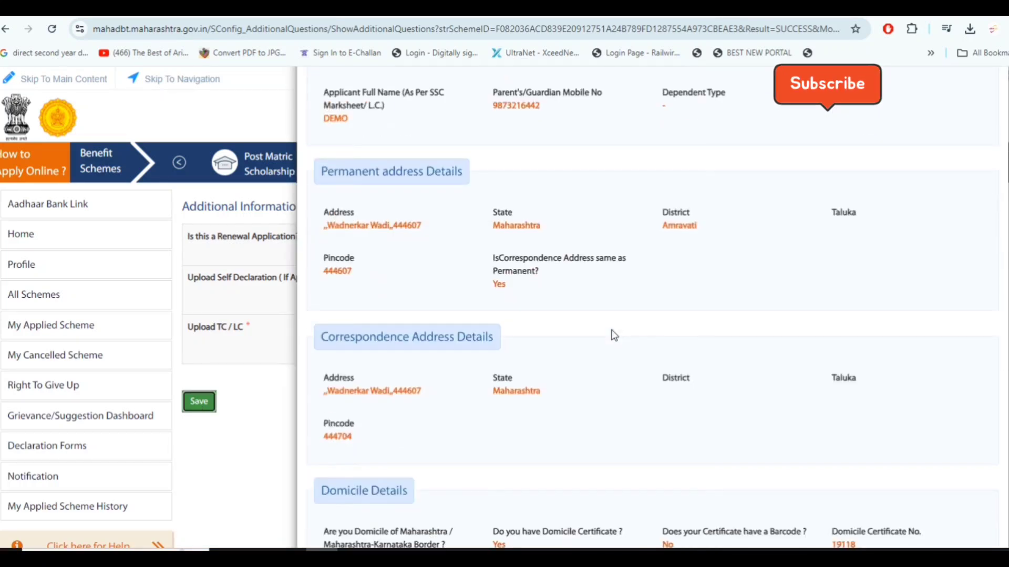
scroll(613, 332, "down", 1)
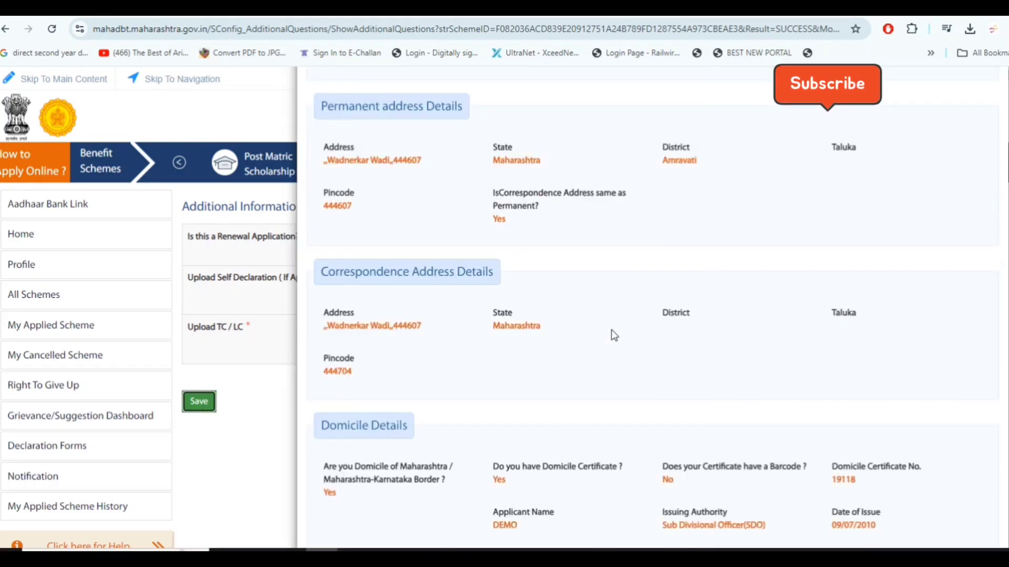
scroll(515, 240, "down", 3)
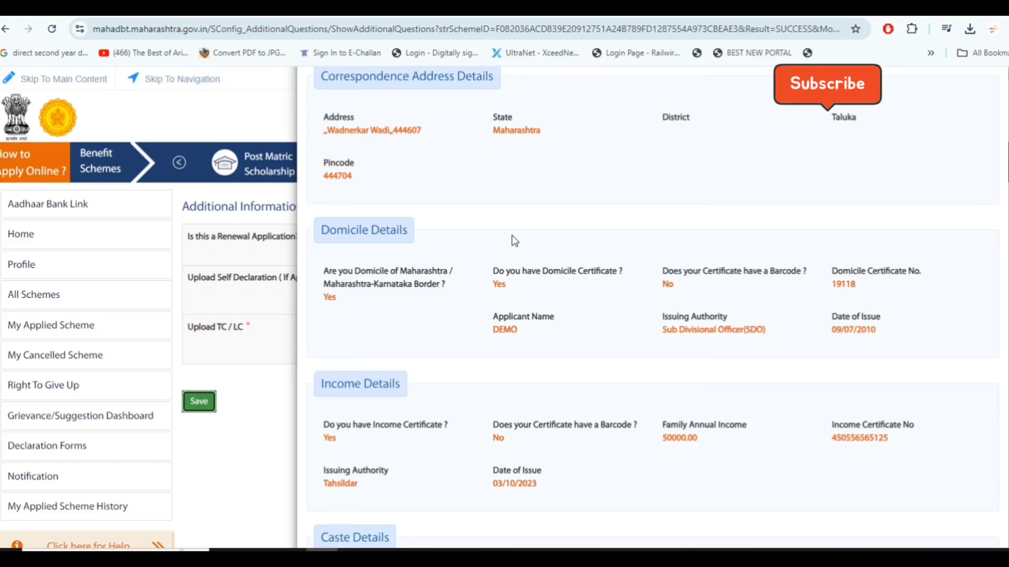
scroll(514, 240, "down", 3)
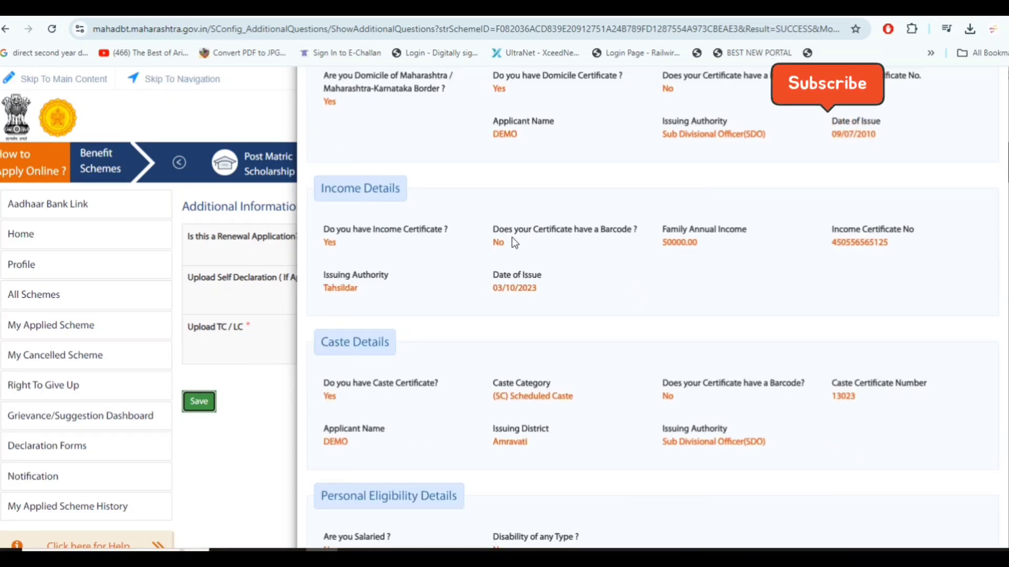
scroll(514, 243, "down", 2)
scroll(515, 243, "down", 4)
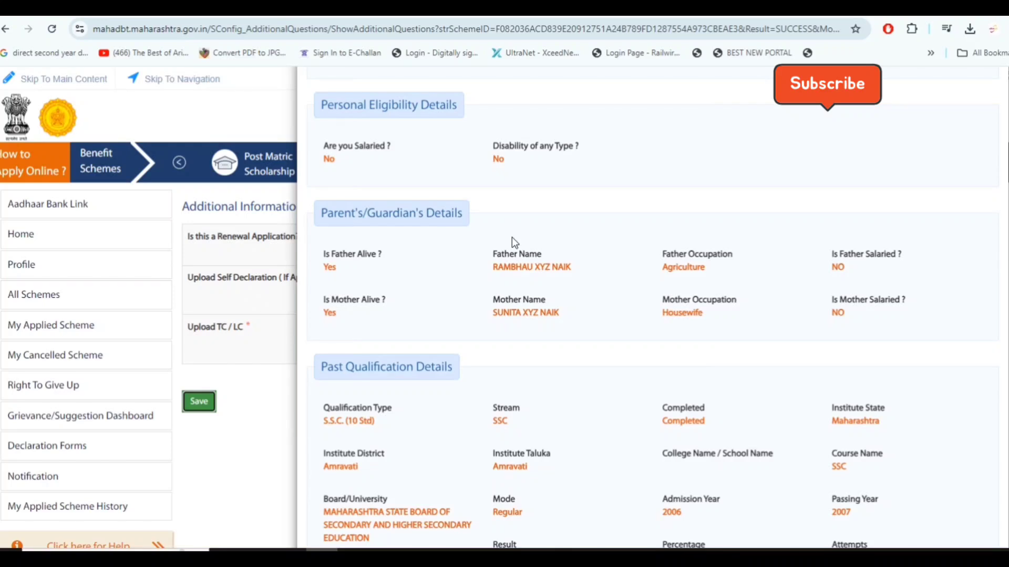
scroll(514, 243, "down", 5)
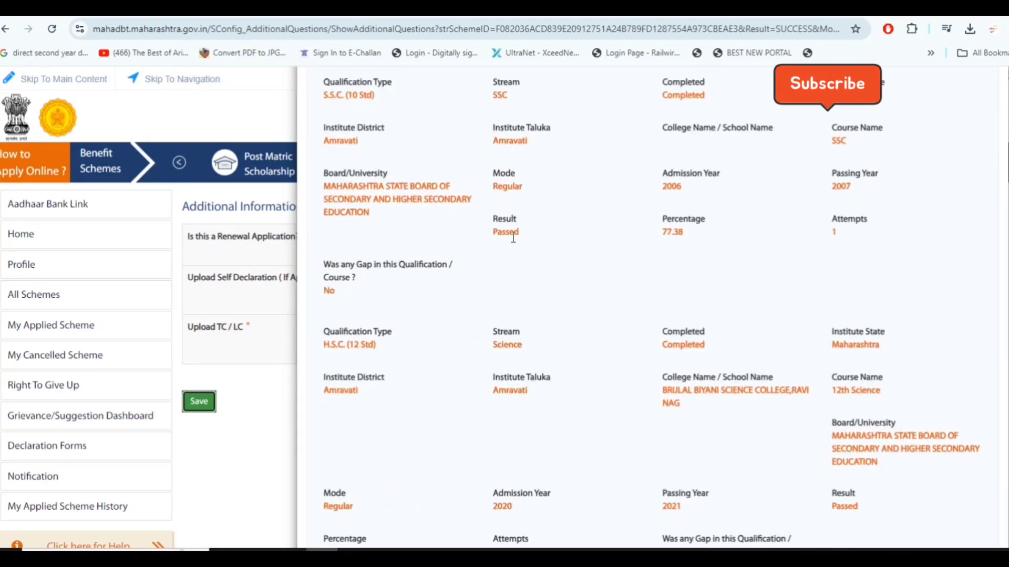
scroll(513, 237, "down", 1)
scroll(513, 238, "down", 1)
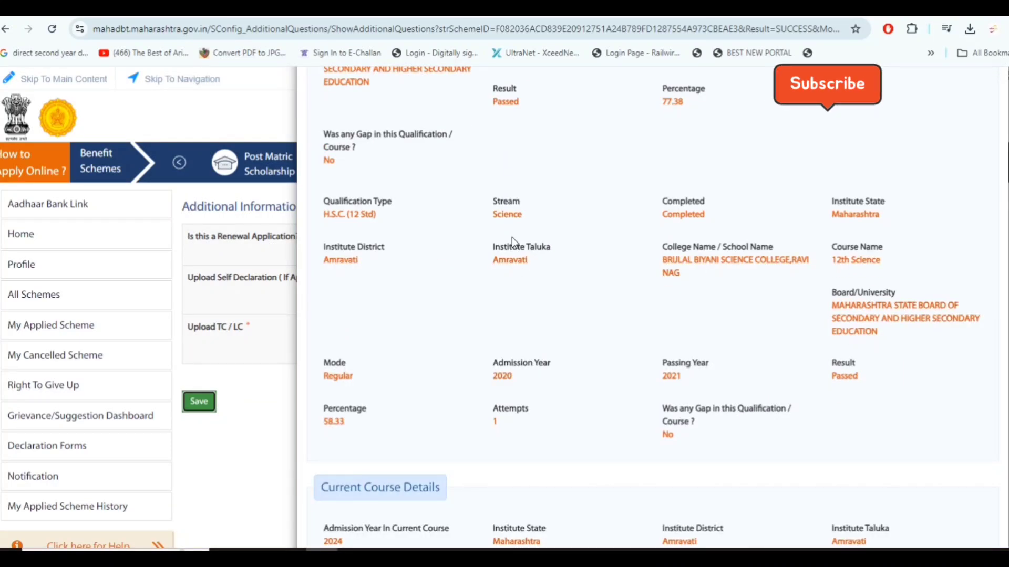
scroll(513, 242, "down", 1)
scroll(513, 243, "down", 2)
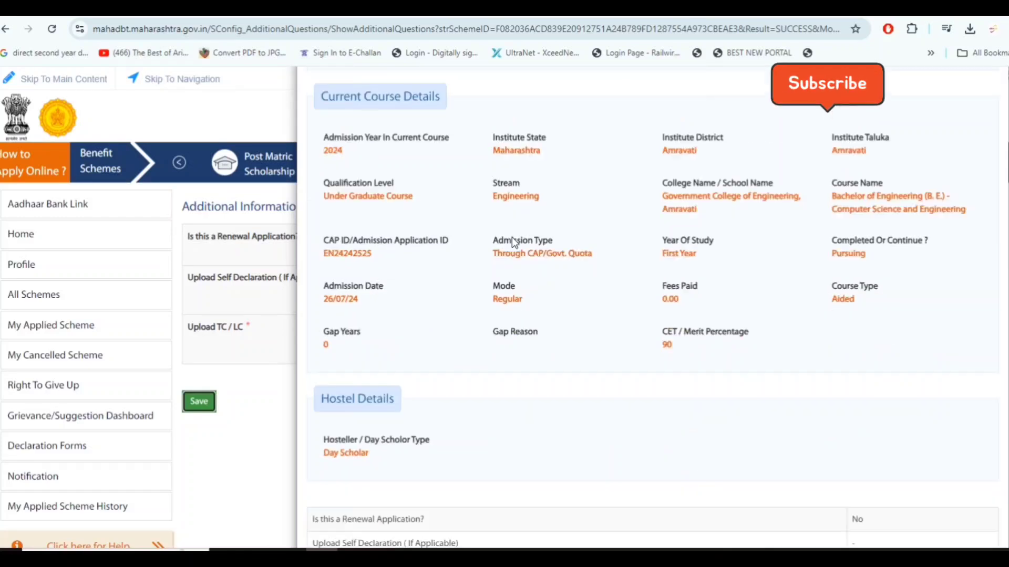
scroll(514, 242, "down", 1)
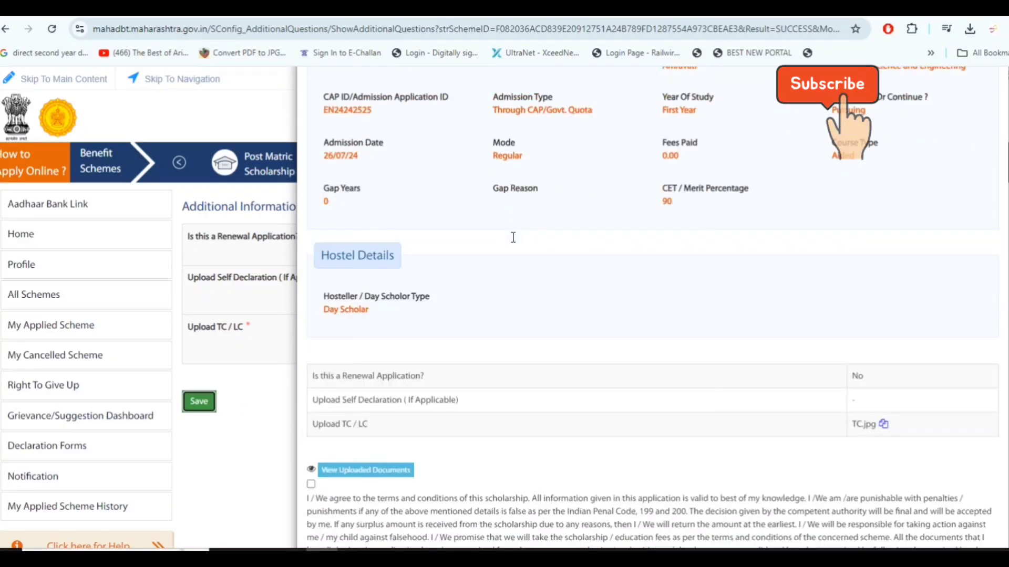
scroll(513, 237, "down", 1)
scroll(514, 237, "down", 1)
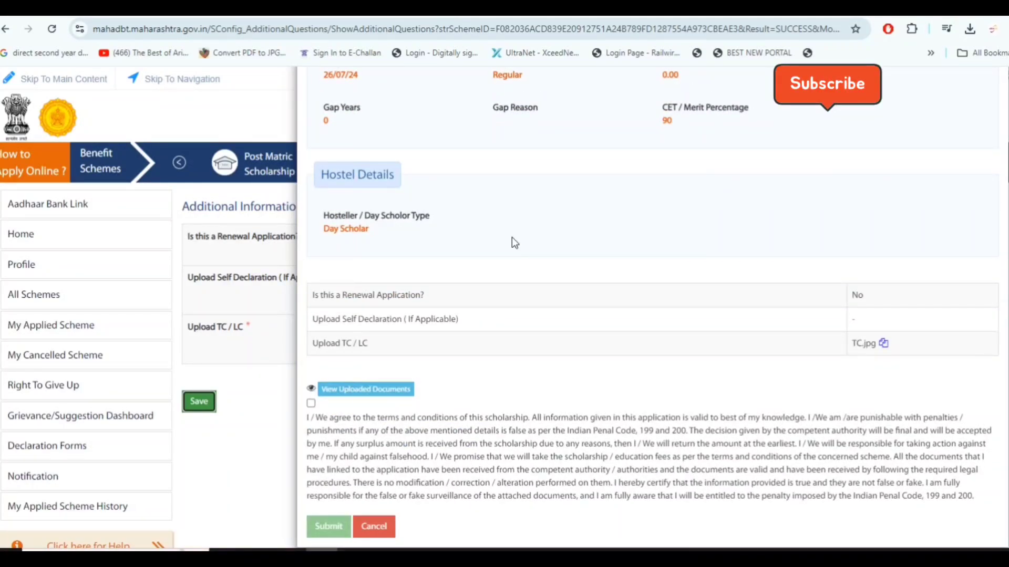
Agree to the scholarship's terms and conditions and submit the application
left_click(311, 404)
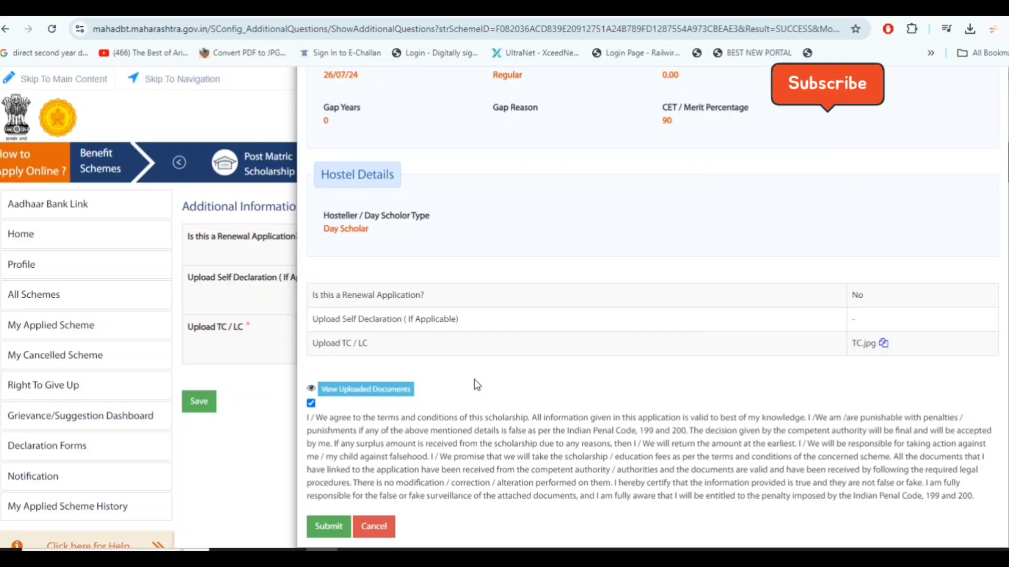
left_click(328, 527)
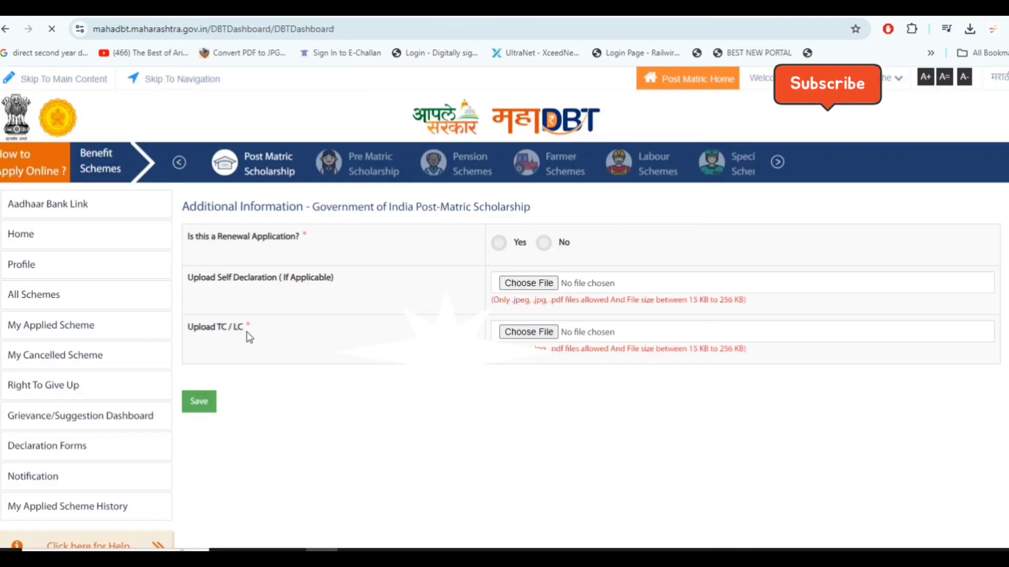
Open the list of applied schemes and check the status of the Government of India Post-Matric Scholarship application
left_click(130, 329)
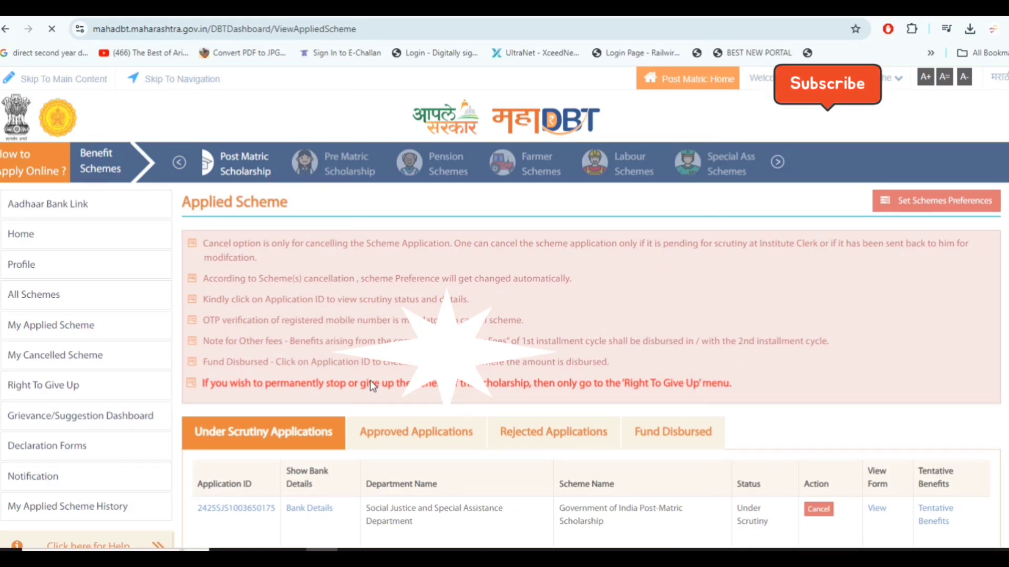
scroll(473, 399, "down", 3)
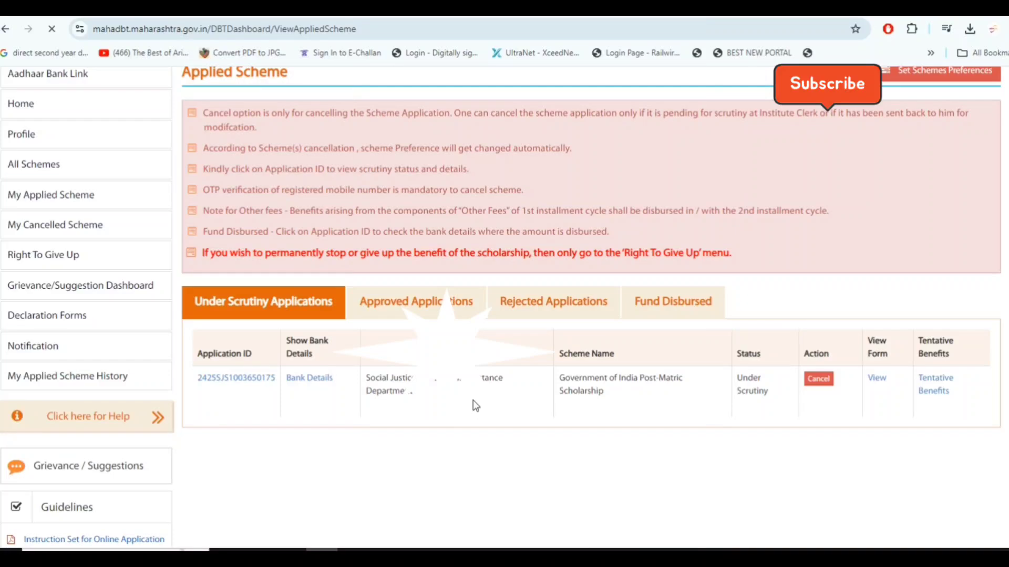
scroll(475, 406, "down", 1)
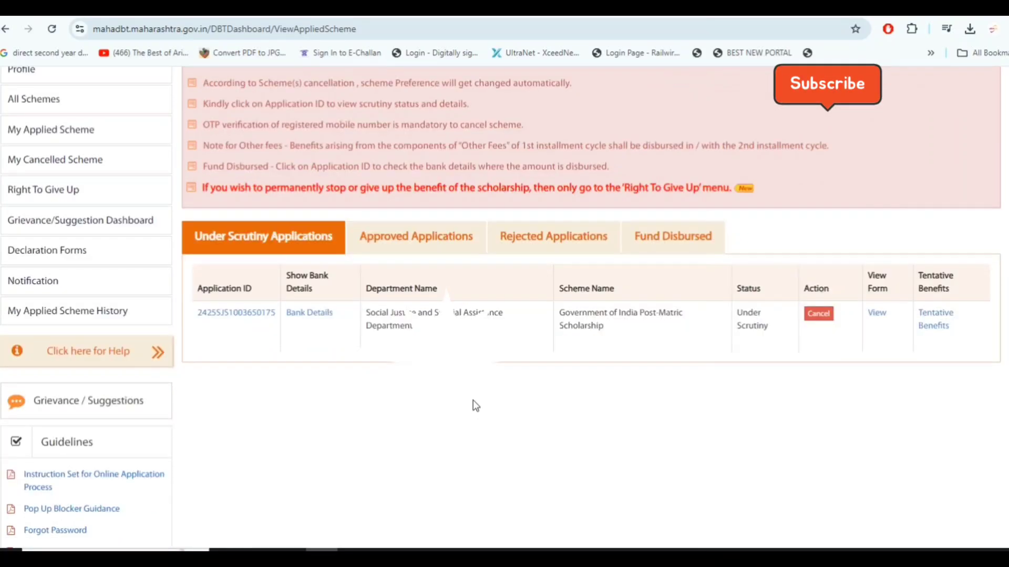